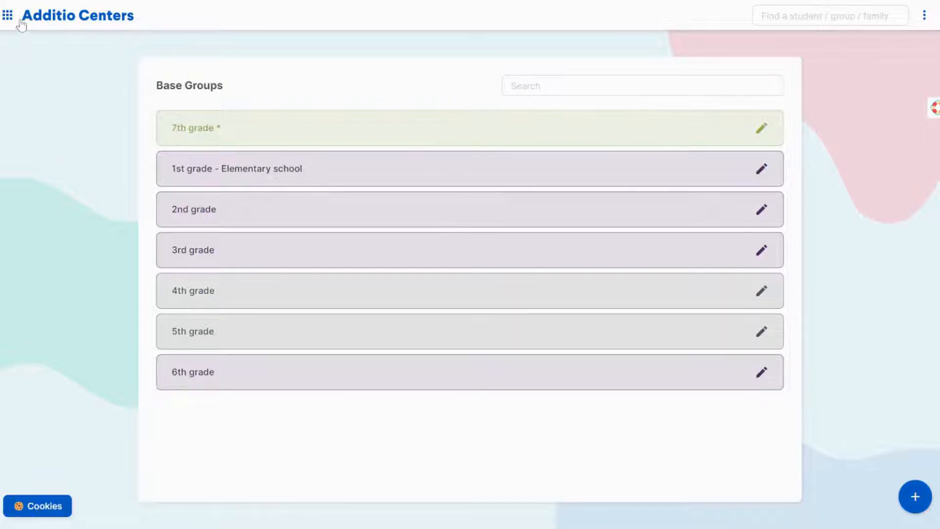
- Create a new report card template titled "1st assessment 22/23"
{"action": "left_click", "coordinate": [6, 15]}
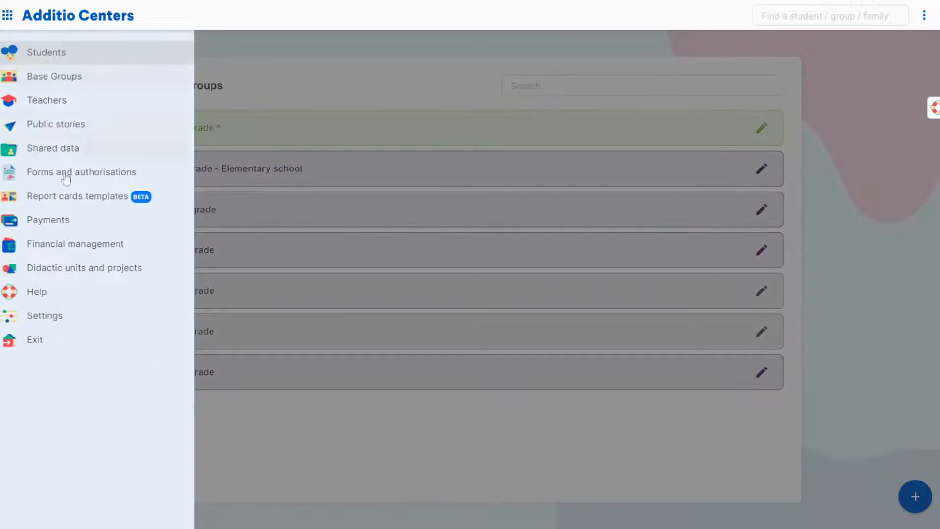
{"action": "left_click", "coordinate": [86, 202]}
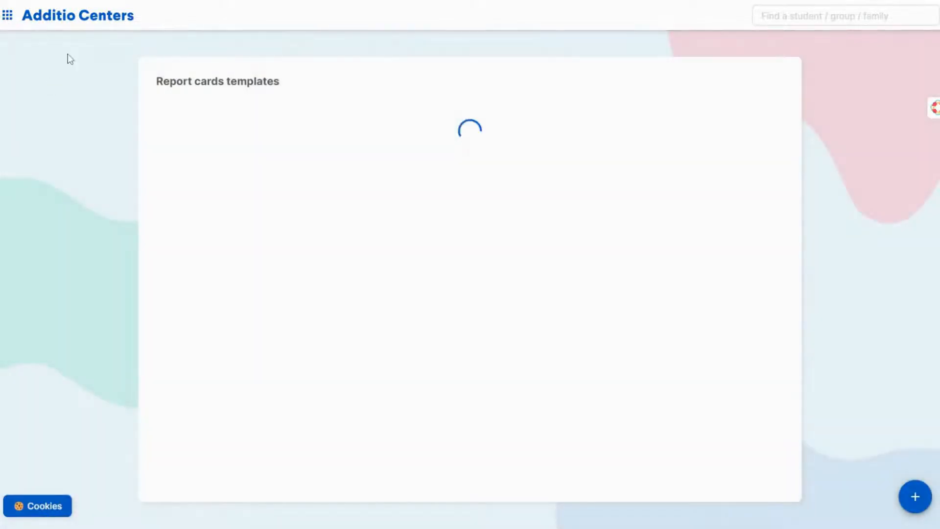
{"action": "left_click", "coordinate": [918, 499]}
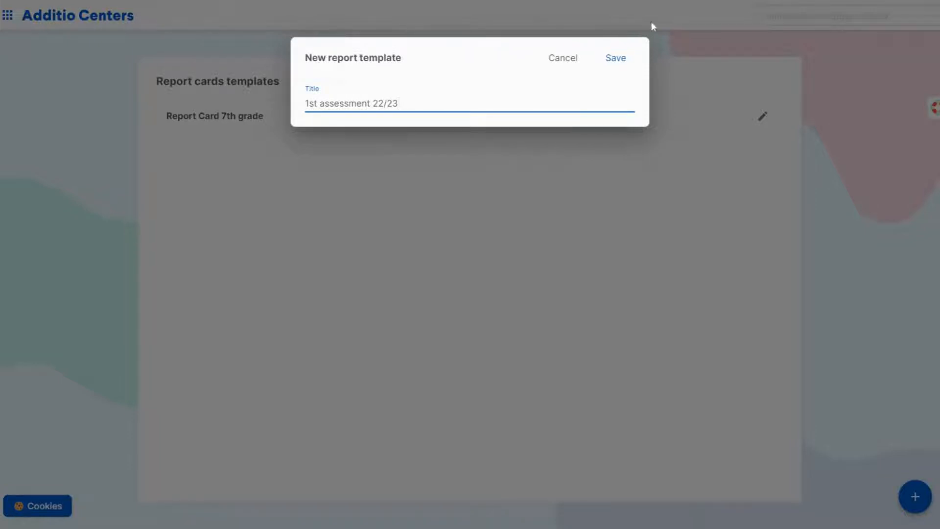
{"action": "left_click", "coordinate": [616, 62]}
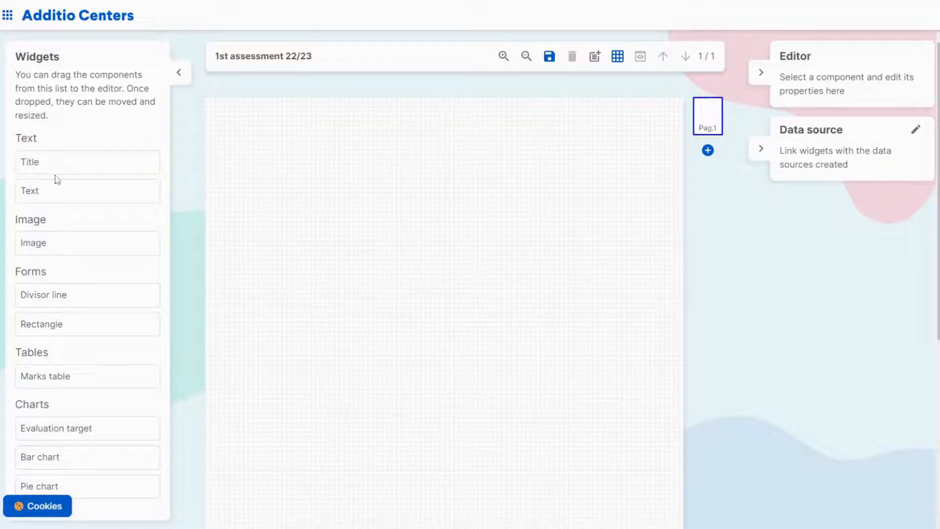
- Add a Title widget near the top of the page with the text "1st assessment 22/23"
{"action": "left_click_drag", "start_coordinate": [49, 163], "coordinate": [105, 173]}
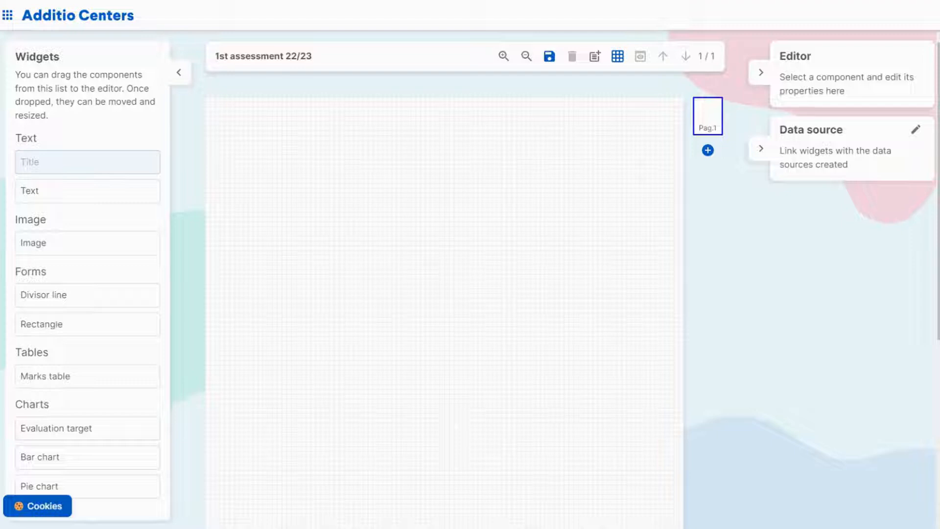
{"action": "left_click_drag", "start_coordinate": [49, 163], "coordinate": [310, 138]}
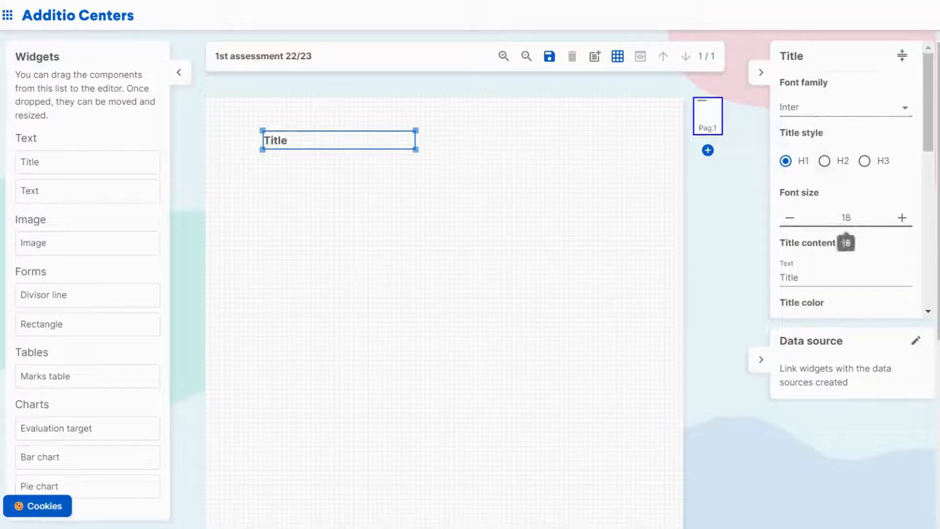
{"action": "scroll", "coordinate": [813, 205], "scroll_direction": "down", "scroll_amount": 4}
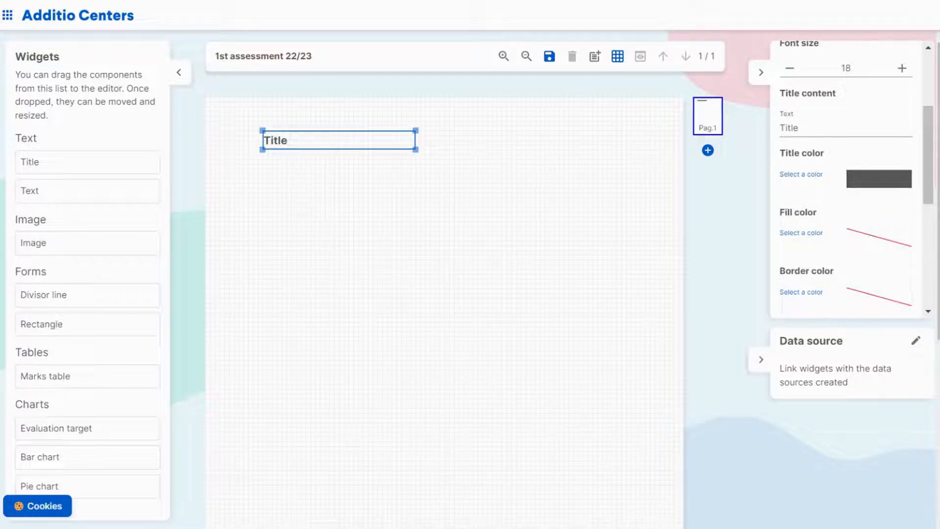
{"action": "scroll", "coordinate": [839, 168], "scroll_direction": "down", "scroll_amount": 3}
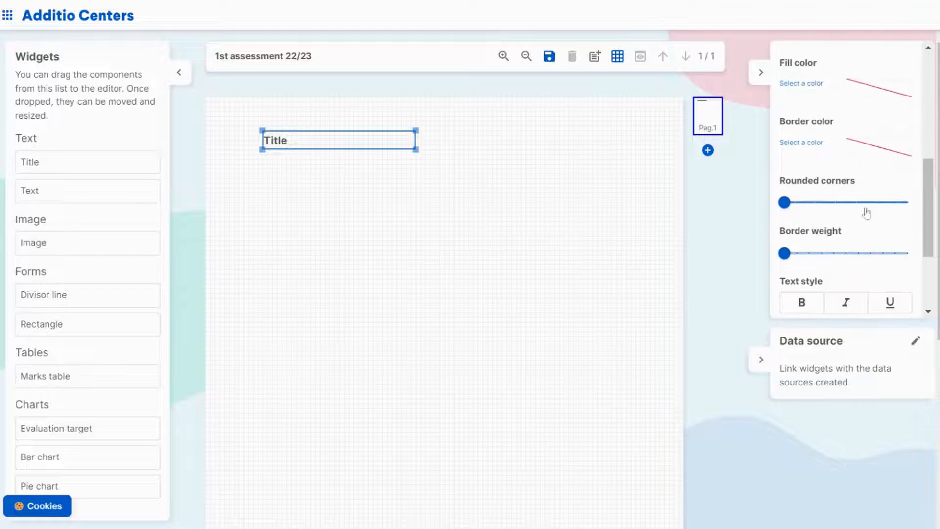
{"action": "scroll", "coordinate": [852, 224], "scroll_direction": "down", "scroll_amount": 3}
{"action": "scroll", "coordinate": [862, 169], "scroll_direction": "up", "scroll_amount": 5}
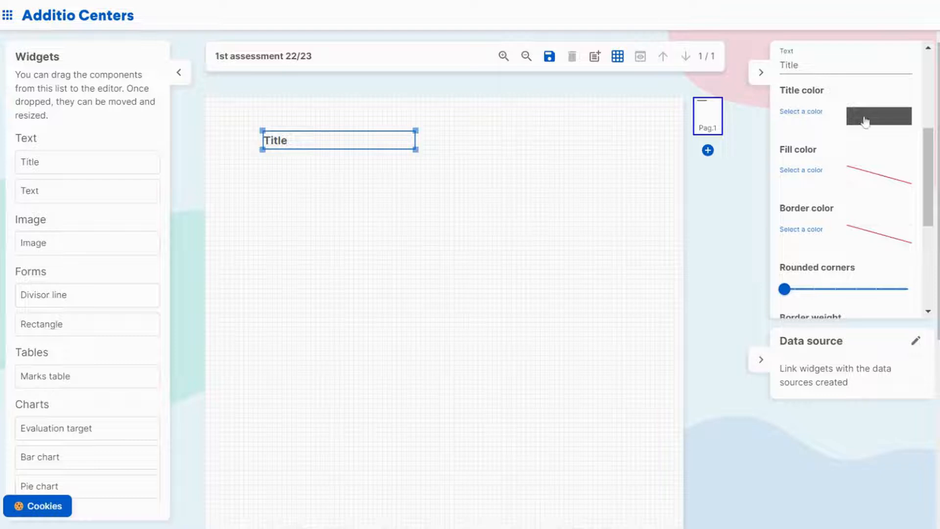
{"action": "scroll", "coordinate": [830, 181], "scroll_direction": "up", "scroll_amount": 2}
{"action": "left_click_drag", "start_coordinate": [806, 140], "coordinate": [737, 123]}
{"action": "type", "text": "1st assessm"}
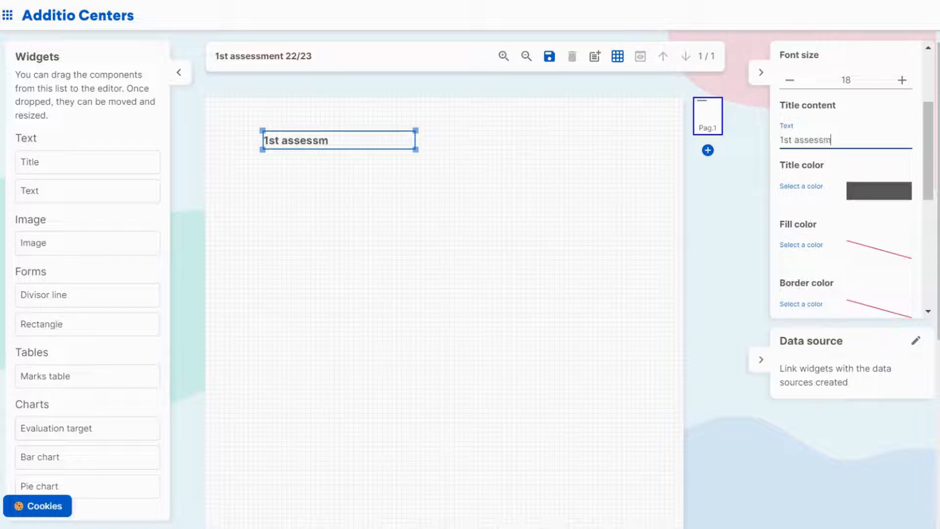
{"action": "type", "text": "ent 22/23"}
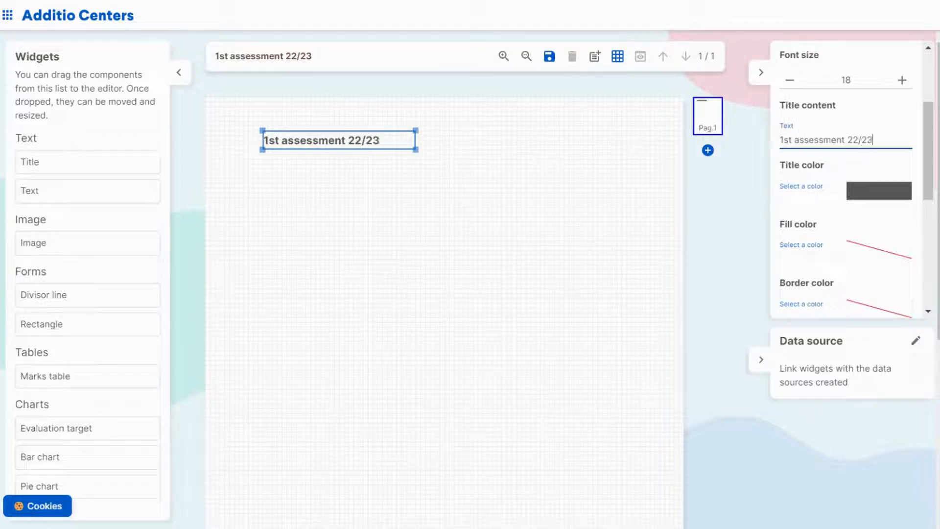
- Color the assessment title orange, set its font size to 19 and shift it slightly upward
{"action": "left_click", "coordinate": [880, 196]}
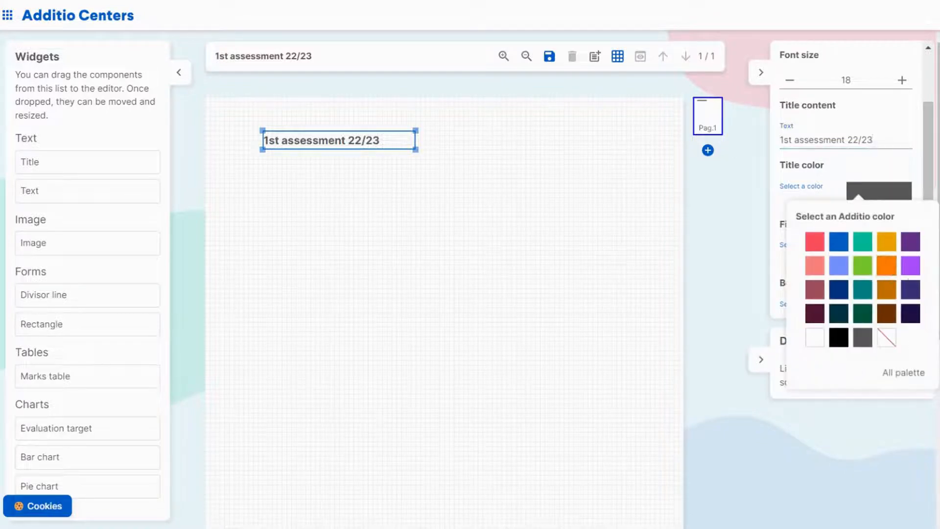
{"action": "left_click", "coordinate": [886, 265]}
{"action": "left_click", "coordinate": [903, 80]}
{"action": "left_click", "coordinate": [902, 80]}
{"action": "mouse_move", "coordinate": [360, 141]}
{"action": "left_mouse_down"}
{"action": "mouse_move", "coordinate": [341, 142]}
{"action": "mouse_move", "coordinate": [360, 137]}
{"action": "left_mouse_up"}
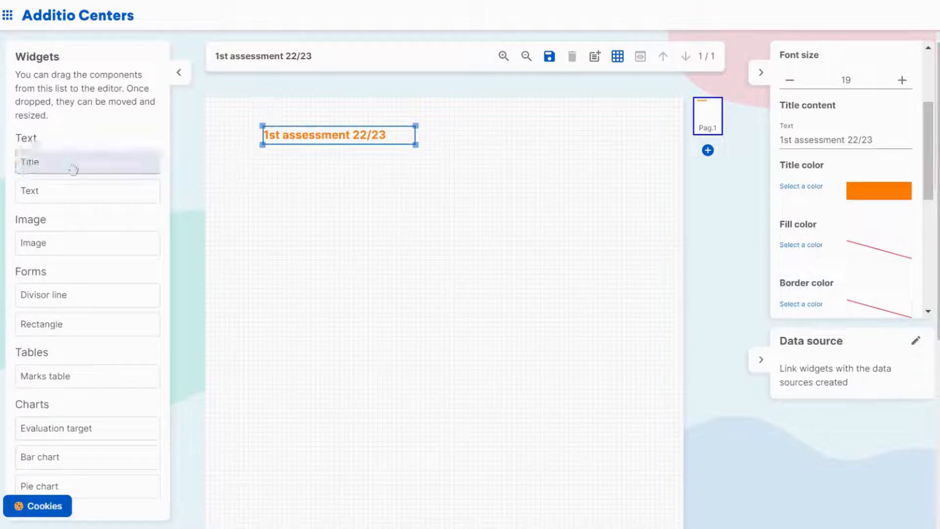
- Add a second Title widget at the page's left margin below the heading, with the text "Name"
{"action": "left_click_drag", "start_coordinate": [53, 164], "coordinate": [275, 194]}
{"action": "left_click", "coordinate": [336, 190]}
{"action": "left_click_drag", "start_coordinate": [336, 189], "coordinate": [293, 177]}
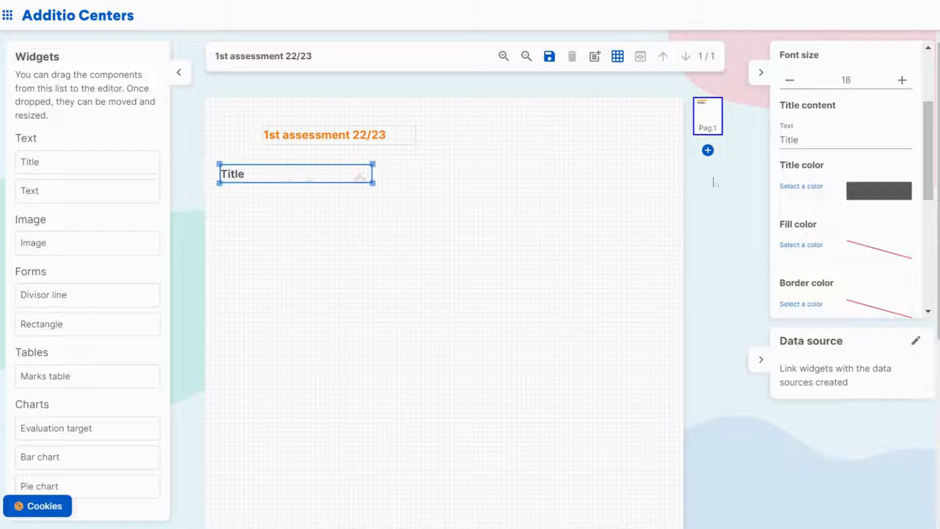
{"action": "double_click", "coordinate": [851, 132]}
{"action": "type", "text": "Name"}
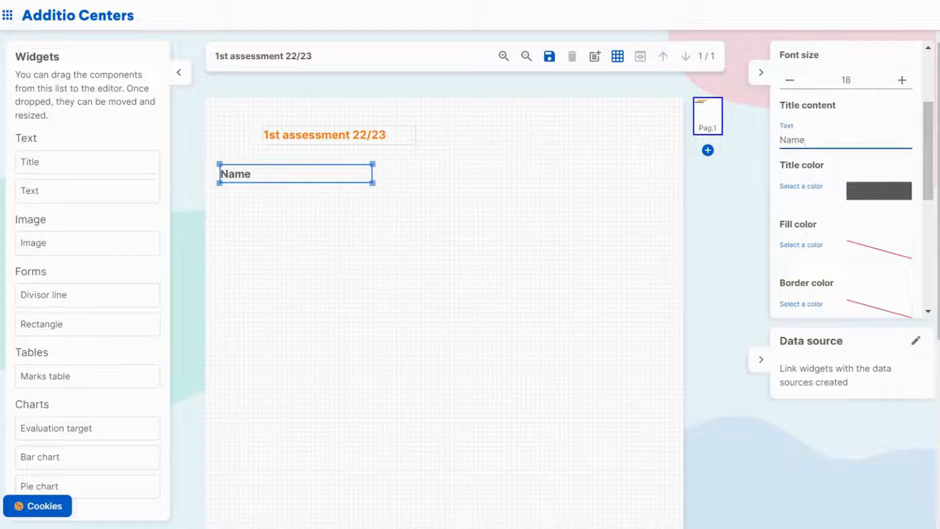
- Narrow the Name label to fit its word and place a Text widget beside it on the same row
{"action": "left_click_drag", "start_coordinate": [72, 192], "coordinate": [448, 188]}
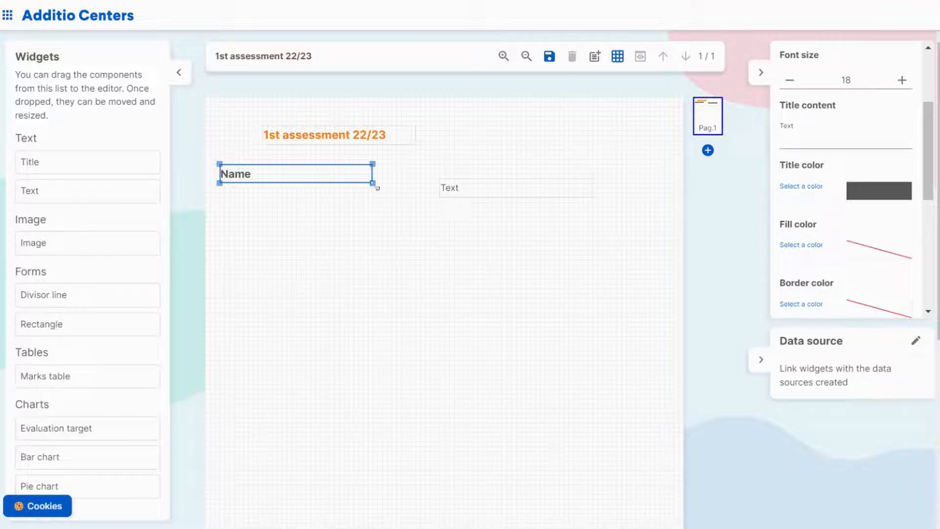
{"action": "left_click_drag", "start_coordinate": [378, 188], "coordinate": [271, 183]}
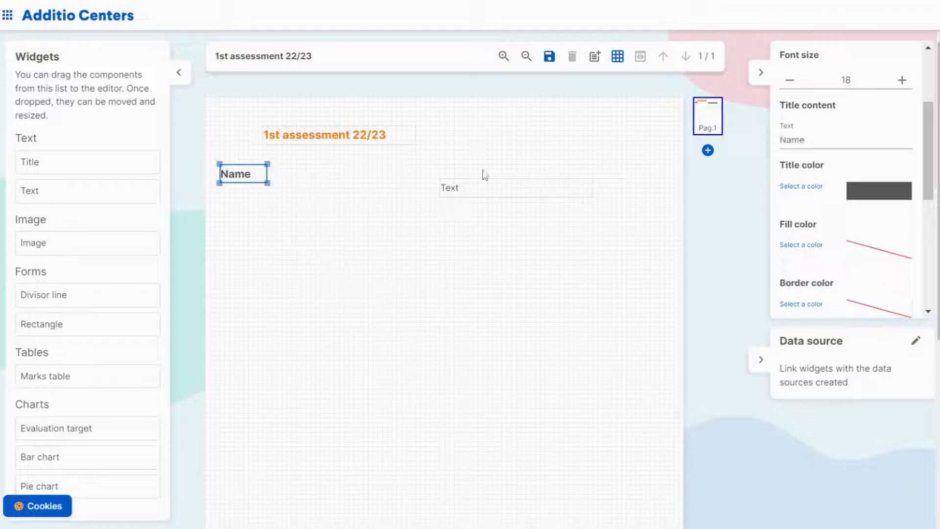
{"action": "left_click", "coordinate": [470, 186]}
{"action": "left_click_drag", "start_coordinate": [470, 186], "coordinate": [322, 172]}
- Add a narrow "Surname" Title widget under the Name label, with a Text widget beside it
{"action": "left_click_drag", "start_coordinate": [71, 165], "coordinate": [304, 214]}
{"action": "left_click_drag", "start_coordinate": [361, 211], "coordinate": [273, 199]}
{"action": "left_click_drag", "start_coordinate": [800, 140], "coordinate": [680, 144]}
{"action": "type", "text": "Surname"}
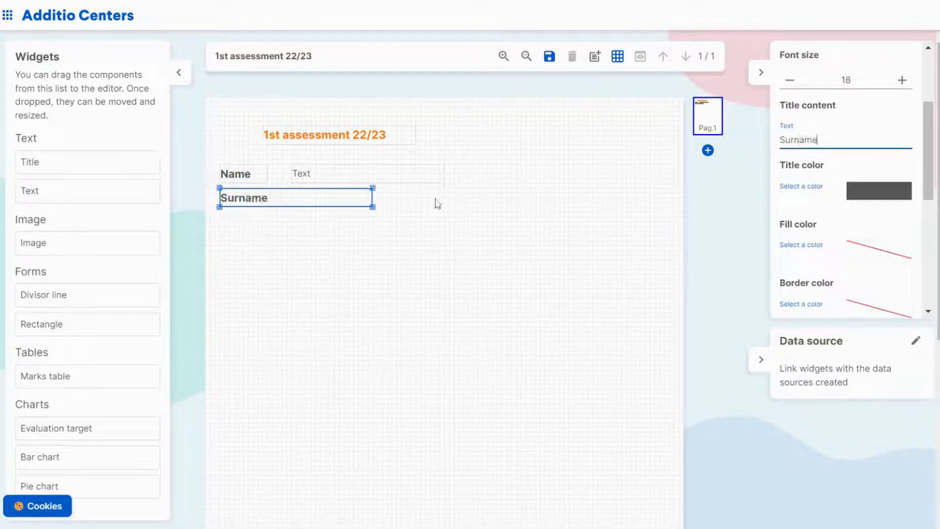
{"action": "left_click_drag", "start_coordinate": [373, 207], "coordinate": [277, 207]}
{"action": "left_click_drag", "start_coordinate": [88, 178], "coordinate": [346, 200]}
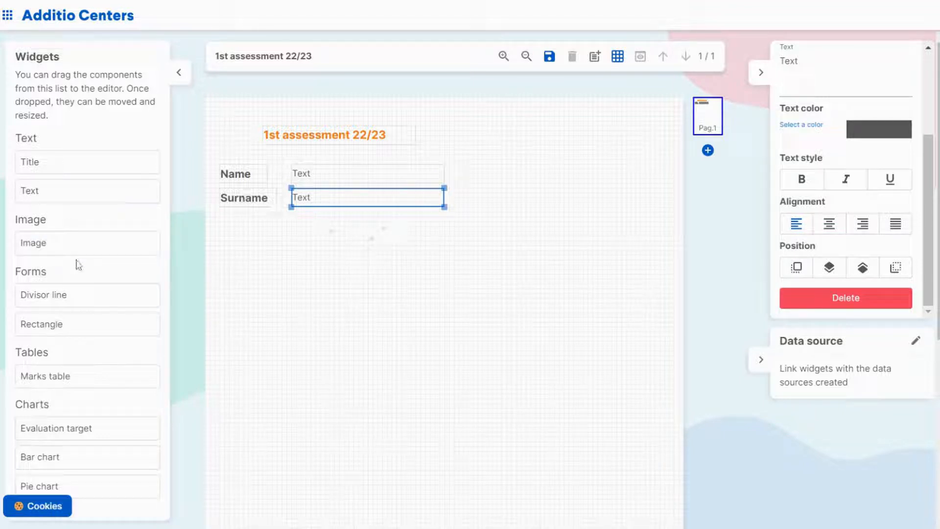
- Add an Image widget in the page's upper right corner, fill it with the center's logo and make it flatter and slightly wider
{"action": "left_click_drag", "start_coordinate": [66, 247], "coordinate": [546, 215]}
{"action": "left_click_drag", "start_coordinate": [637, 223], "coordinate": [595, 174]}
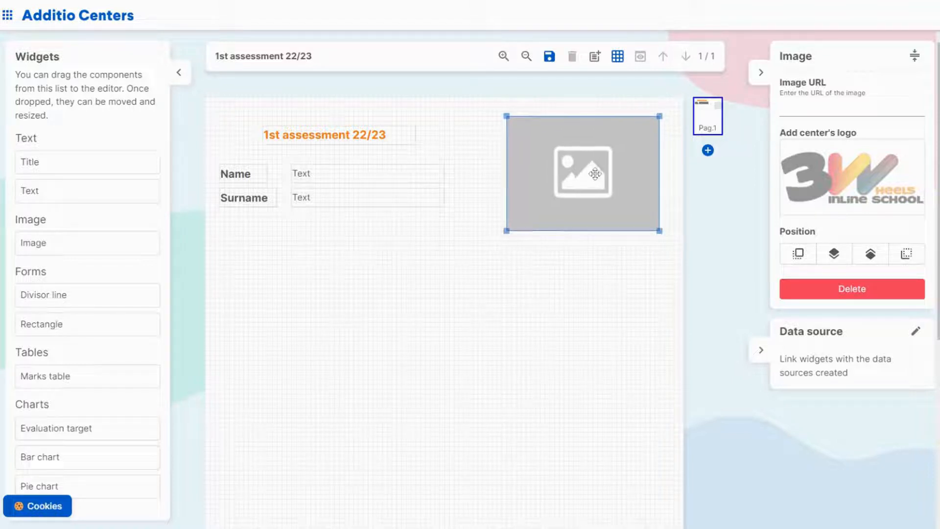
{"action": "left_click", "coordinate": [833, 174]}
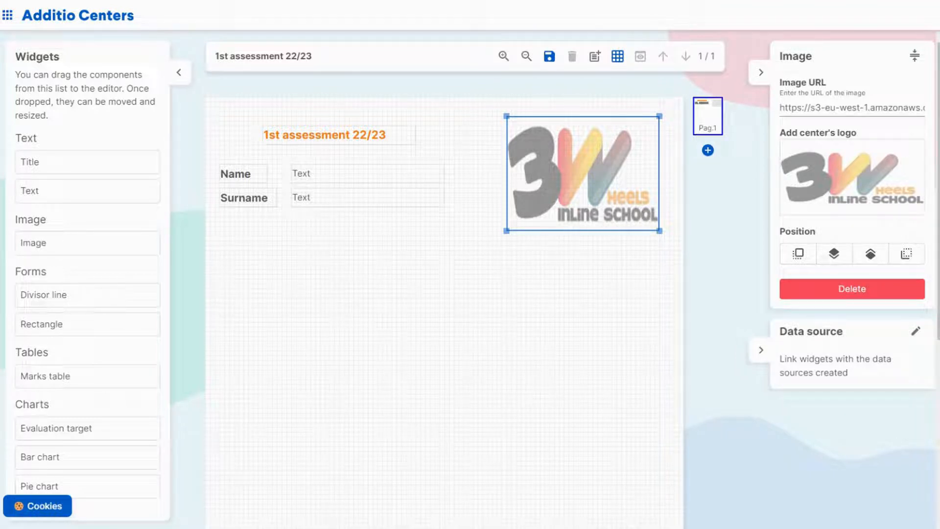
{"action": "mouse_move", "coordinate": [661, 231]}
{"action": "left_mouse_down"}
{"action": "mouse_move", "coordinate": [665, 207]}
{"action": "mouse_move", "coordinate": [667, 215]}
{"action": "left_mouse_up"}
{"action": "left_click_drag", "start_coordinate": [665, 212], "coordinate": [669, 212]}
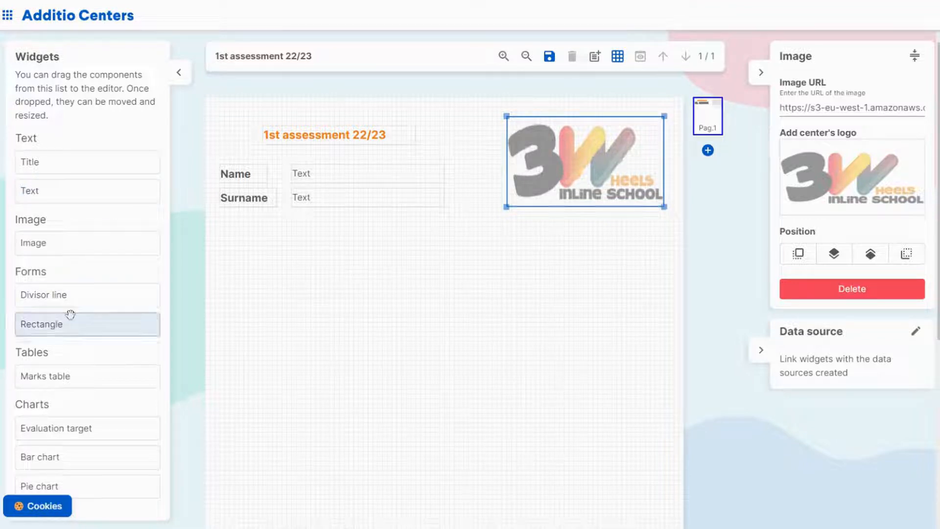
- Place a divisor line below the Surname row and stretch it from the left margin to the logo's right edge
{"action": "left_click_drag", "start_coordinate": [65, 298], "coordinate": [394, 282]}
{"action": "left_click_drag", "start_coordinate": [473, 269], "coordinate": [279, 235]}
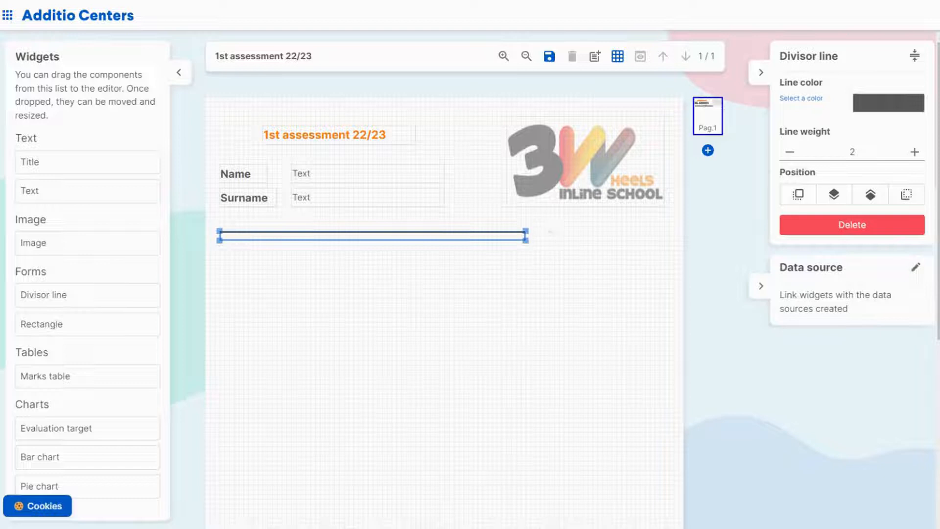
{"action": "left_click_drag", "start_coordinate": [530, 244], "coordinate": [667, 228]}
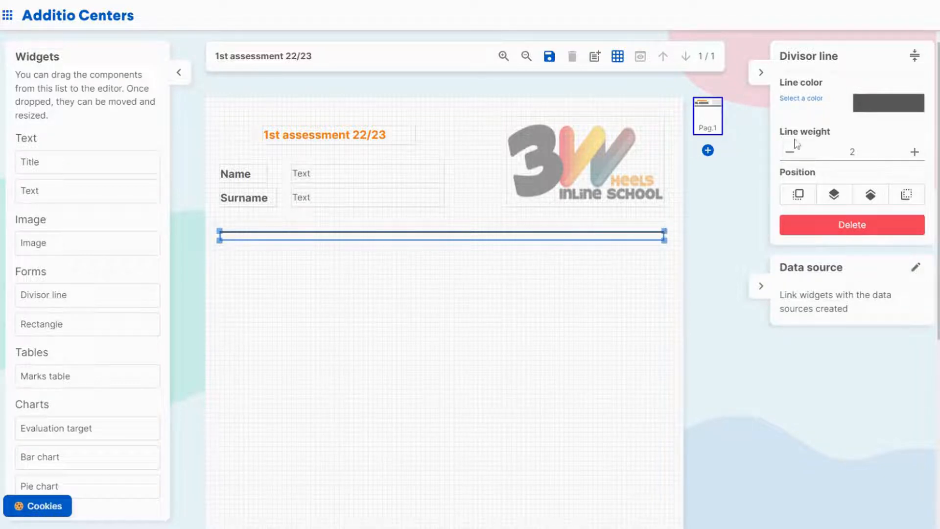
- Set the divisor line's weight to 3 and its color to orange
{"action": "left_click", "coordinate": [915, 152]}
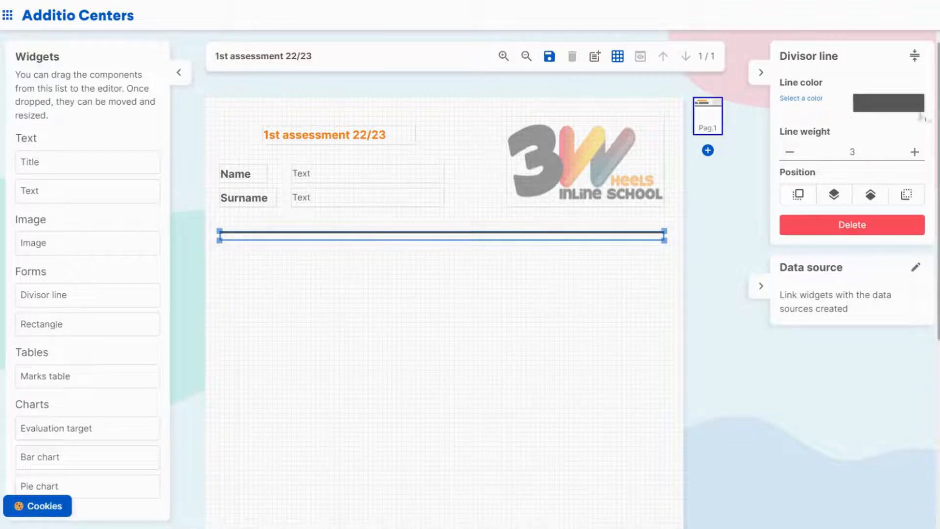
{"action": "left_click", "coordinate": [906, 103]}
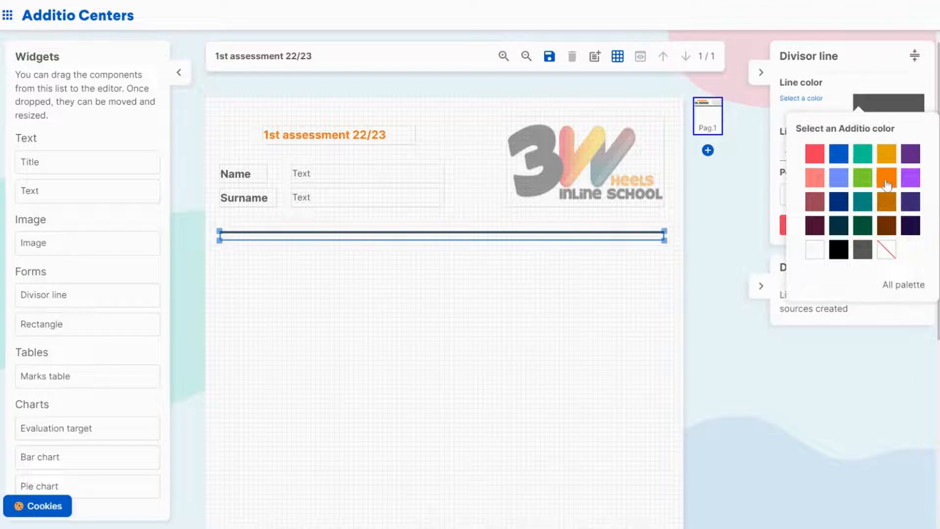
{"action": "left_click", "coordinate": [887, 178]}
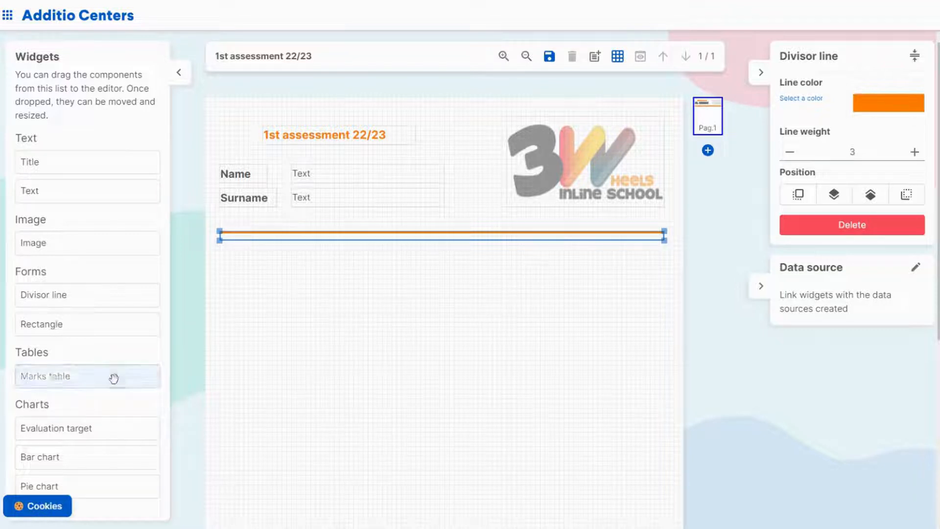
- Add a Marks table below the divisor line, aligned with its left end and widened to the line's full length
{"action": "left_click_drag", "start_coordinate": [113, 379], "coordinate": [414, 343]}
{"action": "left_click_drag", "start_coordinate": [524, 336], "coordinate": [371, 308]}
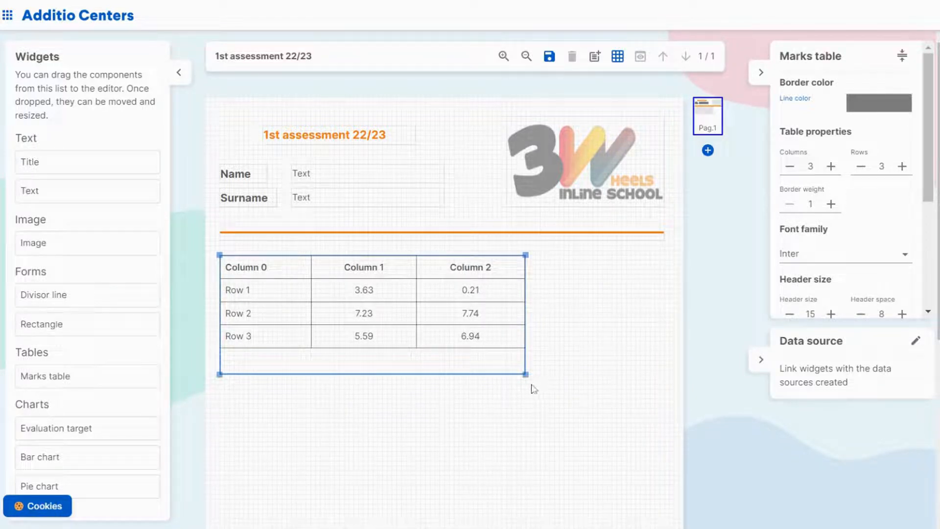
{"action": "left_click_drag", "start_coordinate": [531, 378], "coordinate": [667, 383]}
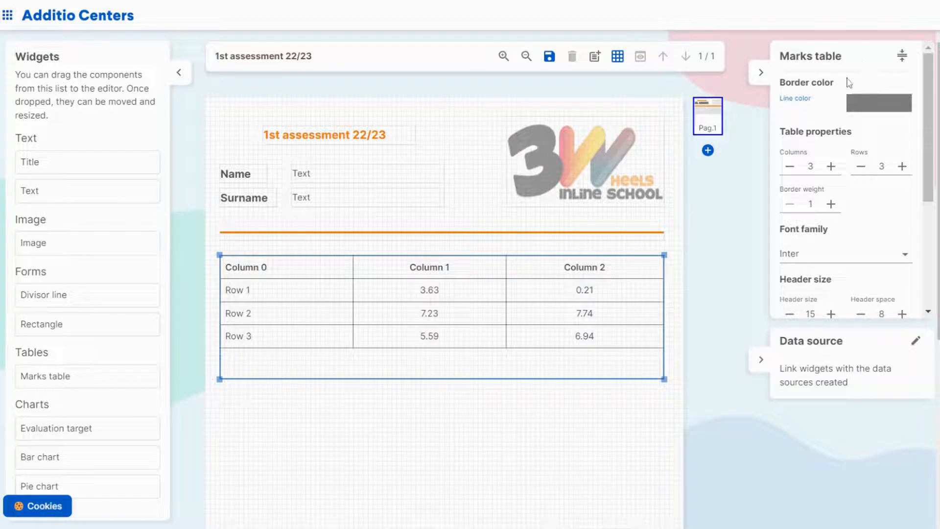
- Set the marks table to 5 columns and 2 rows, and reduce the height of its frame
{"action": "scroll", "coordinate": [842, 147], "scroll_direction": "down", "scroll_amount": 4}
{"action": "scroll", "coordinate": [833, 186], "scroll_direction": "up", "scroll_amount": 4}
{"action": "left_click", "coordinate": [832, 166]}
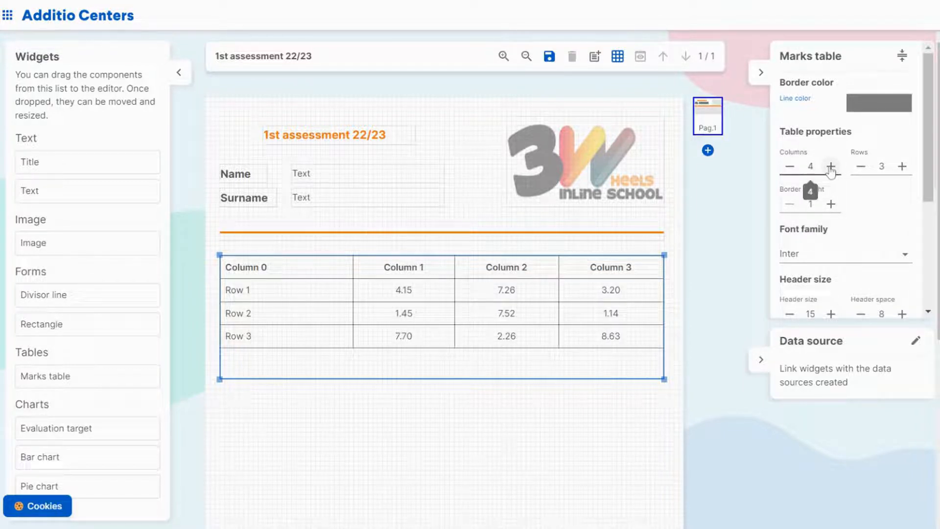
{"action": "left_click", "coordinate": [831, 167]}
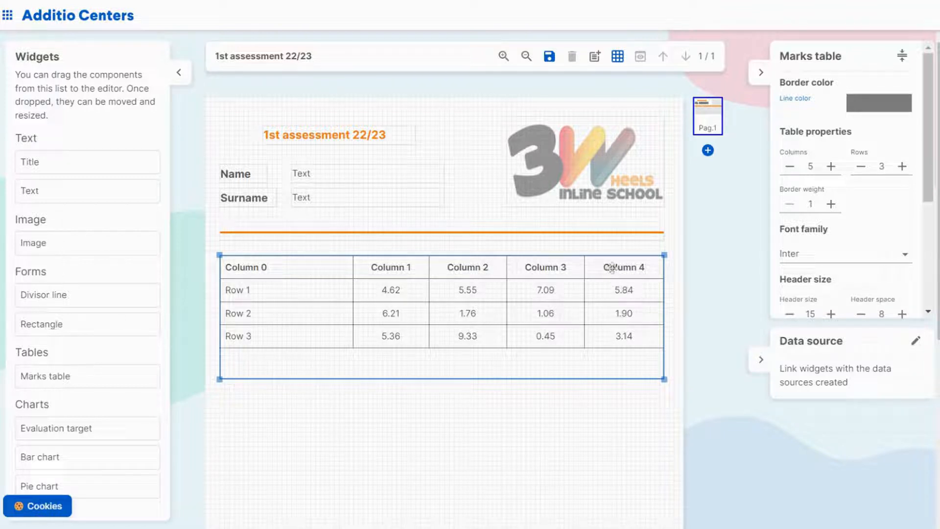
{"action": "left_click", "coordinate": [862, 169]}
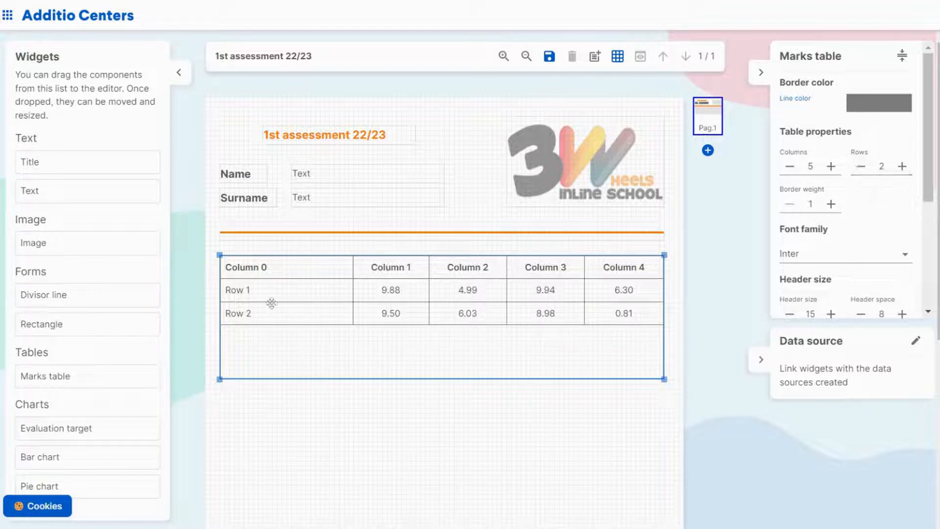
{"action": "left_click_drag", "start_coordinate": [476, 379], "coordinate": [475, 355]}
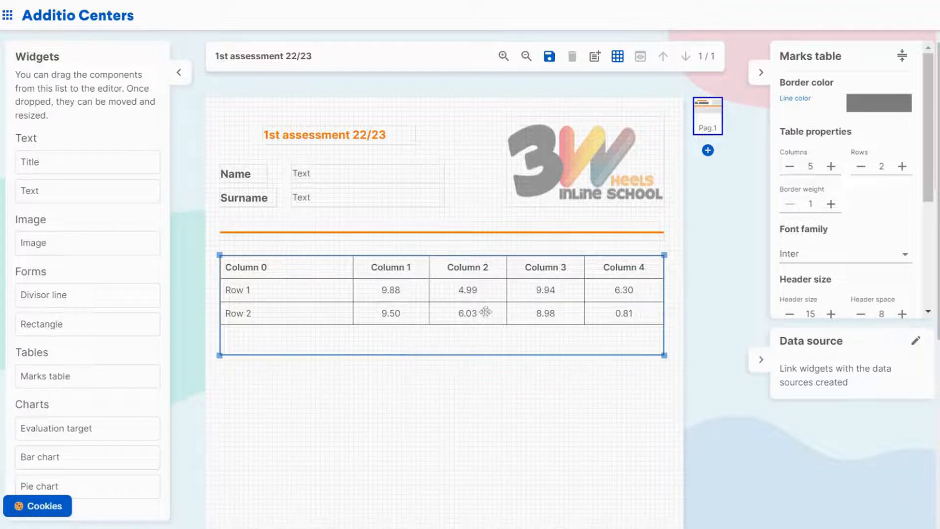
{"action": "scroll", "coordinate": [828, 176], "scroll_direction": "down", "scroll_amount": 4}
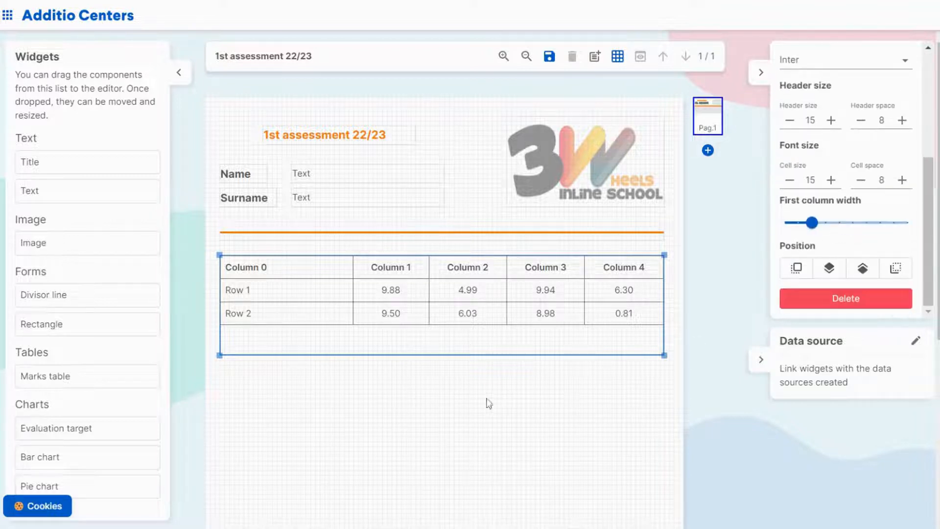
{"action": "scroll", "coordinate": [827, 171], "scroll_direction": "up", "scroll_amount": 5}
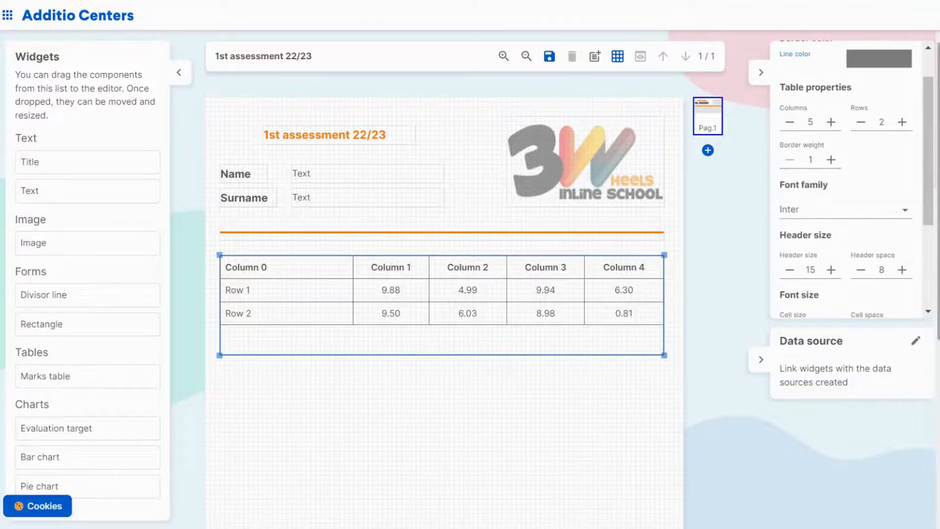
- Set the marks table's line color to orange
{"action": "left_click", "coordinate": [881, 59]}
{"action": "left_click", "coordinate": [887, 133]}
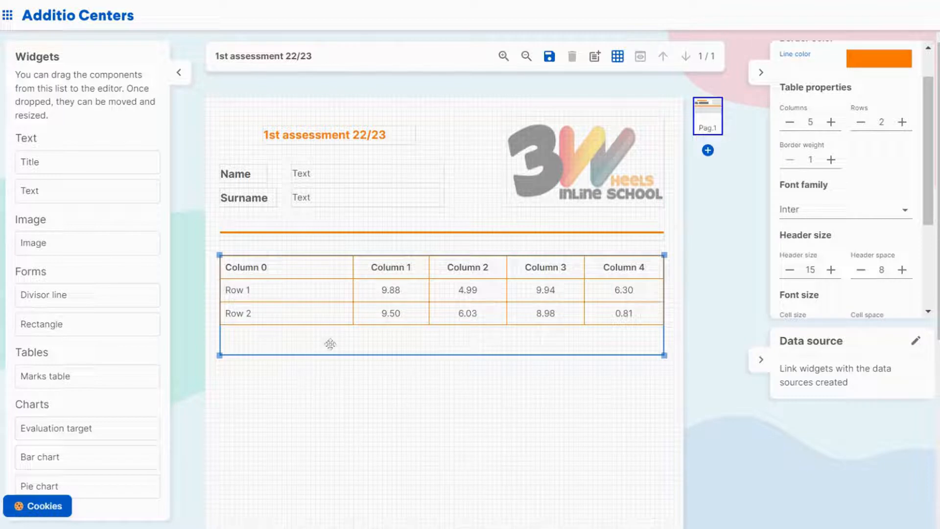
- Add an Evaluation target chart below the marks table, shrink it slightly and center it across the page
{"action": "scroll", "coordinate": [470, 338], "scroll_direction": "down", "scroll_amount": 3}
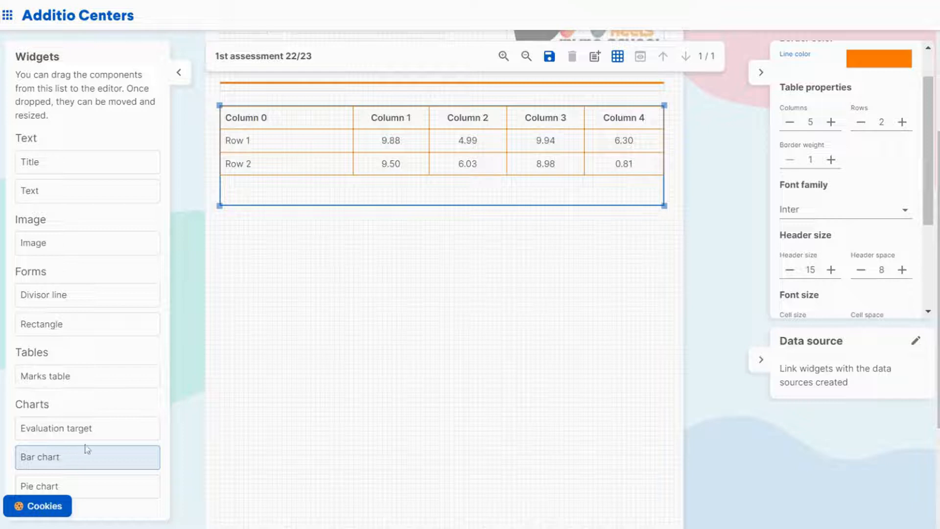
{"action": "left_click_drag", "start_coordinate": [73, 434], "coordinate": [309, 292]}
{"action": "left_click", "coordinate": [419, 376]}
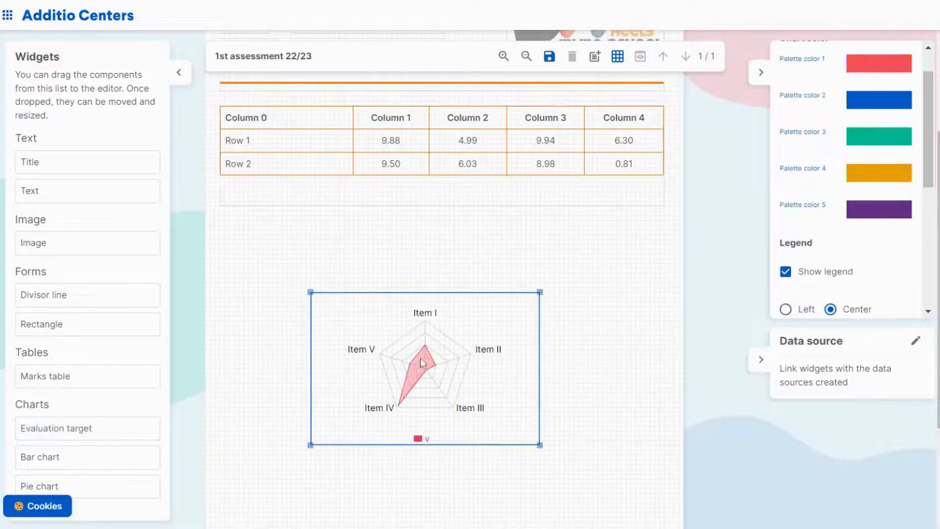
{"action": "left_click_drag", "start_coordinate": [431, 377], "coordinate": [443, 351]}
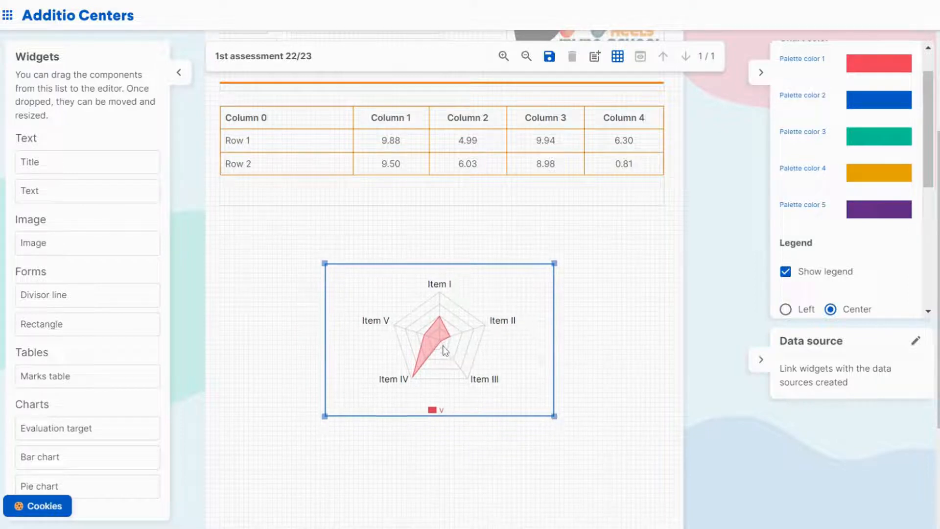
{"action": "left_click_drag", "start_coordinate": [556, 417], "coordinate": [526, 399]}
{"action": "mouse_move", "coordinate": [433, 339]}
{"action": "left_mouse_down"}
{"action": "mouse_move", "coordinate": [445, 338]}
{"action": "mouse_move", "coordinate": [447, 349]}
{"action": "left_mouse_up"}
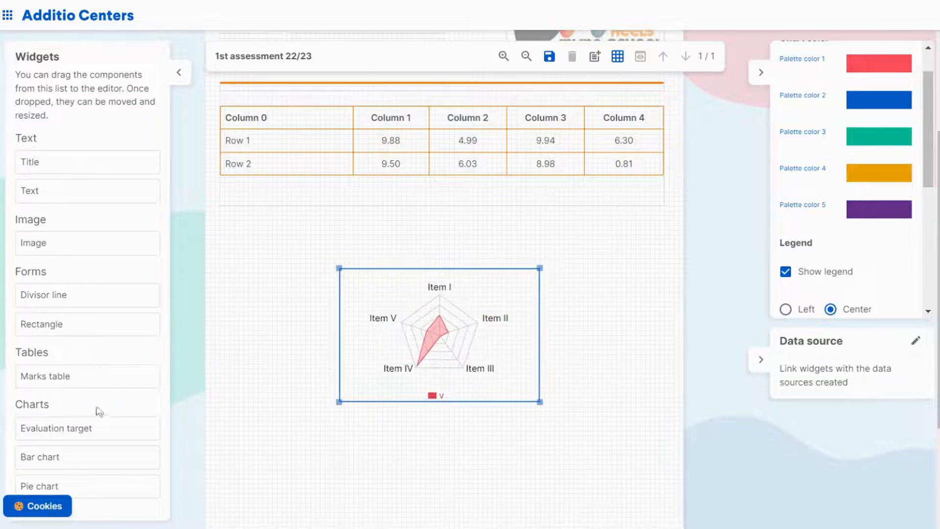
- Add a title reading "Skills graph radar" between the marks table and the radar chart, aligned with the table's left edge
{"action": "left_click_drag", "start_coordinate": [74, 162], "coordinate": [255, 240]}
{"action": "scroll", "coordinate": [823, 167], "scroll_direction": "up", "scroll_amount": 2}
{"action": "left_click", "coordinate": [790, 278]}
{"action": "double_click", "coordinate": [790, 277]}
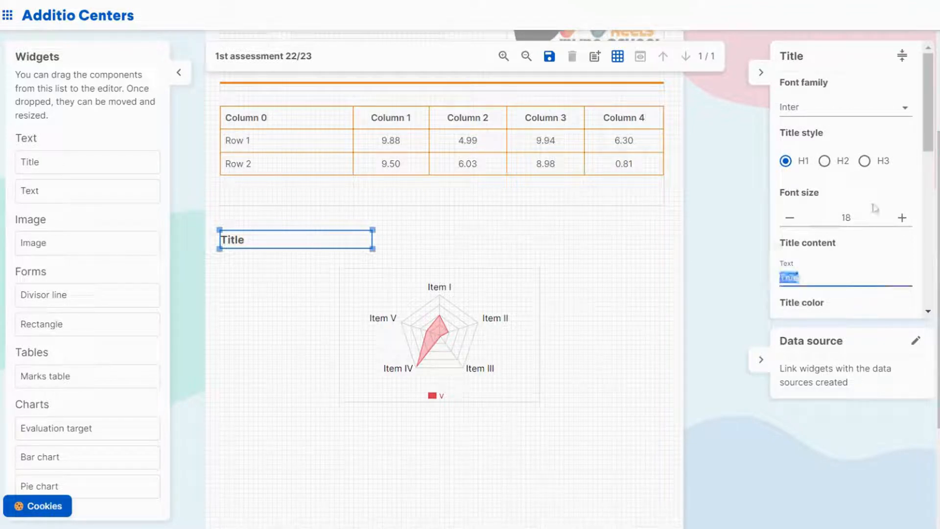
{"action": "type", "text": "Skills gra"}
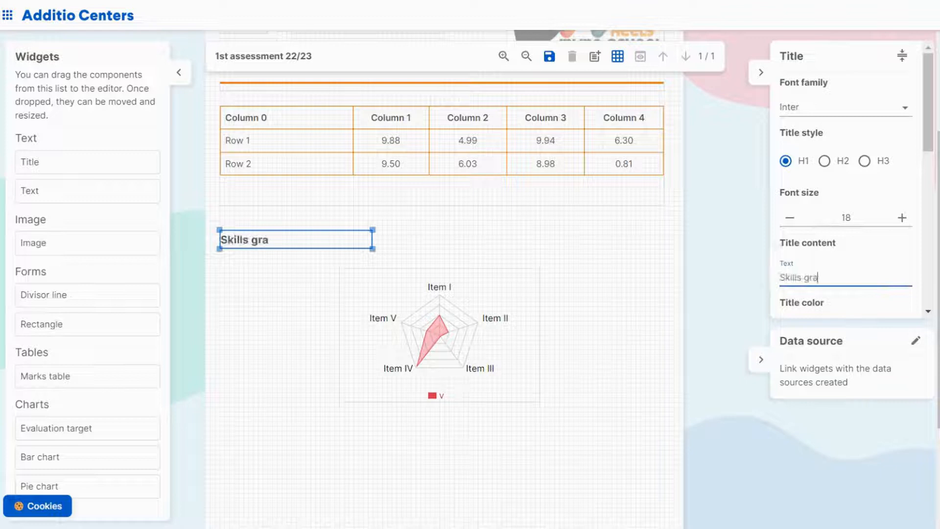
{"action": "type", "text": "ph radar"}
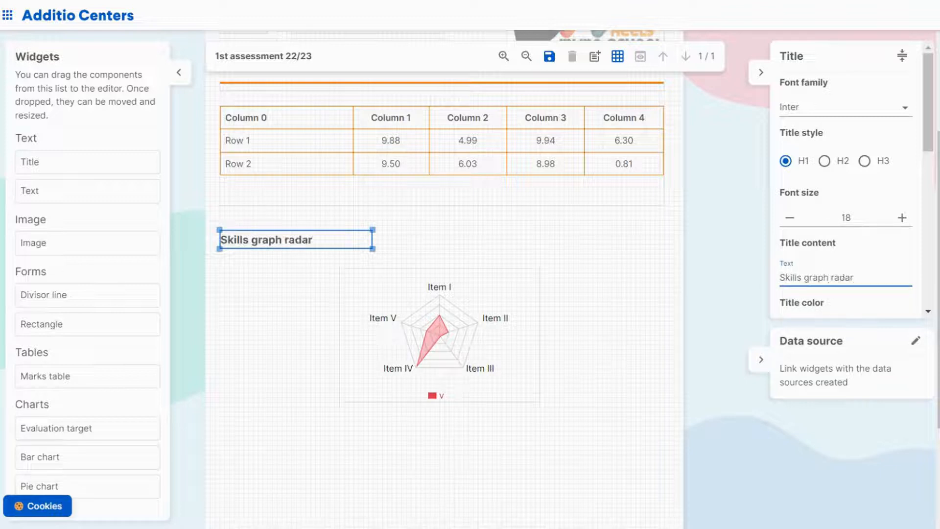
- Set the "Skills graph radar" title's color to orange
{"action": "scroll", "coordinate": [840, 236], "scroll_direction": "down", "scroll_amount": 3}
{"action": "left_click", "coordinate": [886, 184]}
{"action": "left_click", "coordinate": [892, 253]}
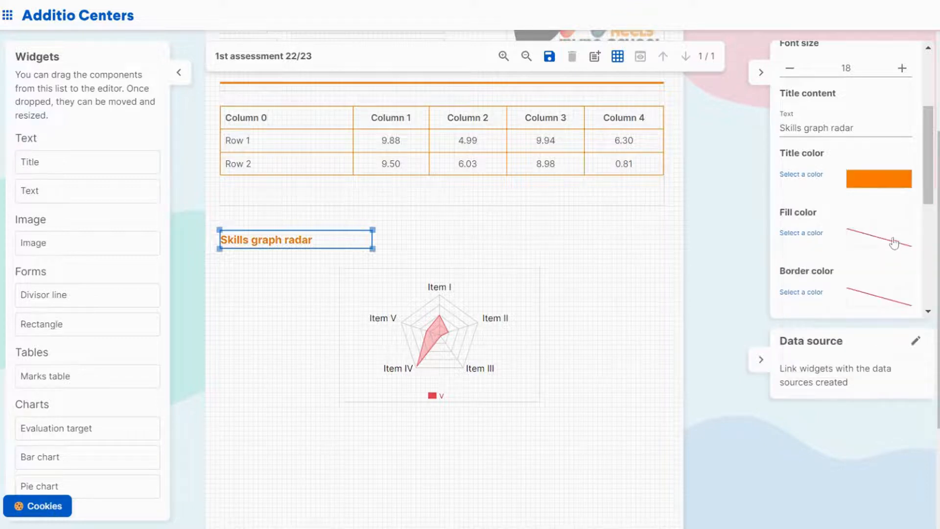
- Set Palette color 1 of the radar chart to orange
{"action": "left_click", "coordinate": [414, 338]}
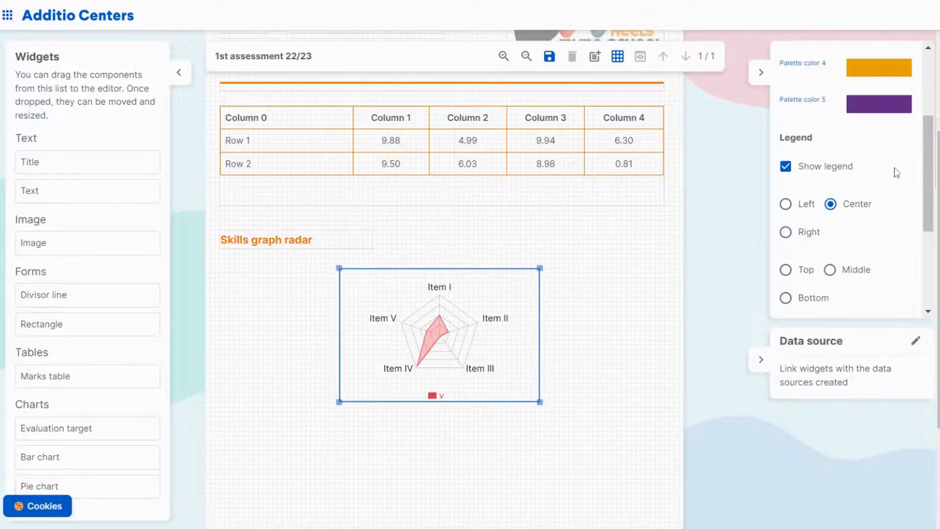
{"action": "scroll", "coordinate": [894, 162], "scroll_direction": "up", "scroll_amount": 5}
{"action": "scroll", "coordinate": [888, 120], "scroll_direction": "down", "scroll_amount": 10}
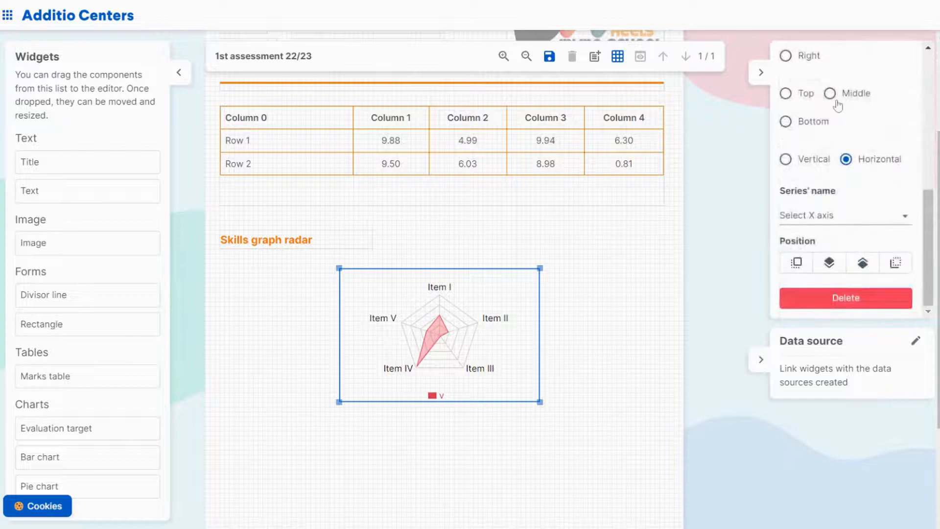
{"action": "scroll", "coordinate": [876, 116], "scroll_direction": "up", "scroll_amount": 3}
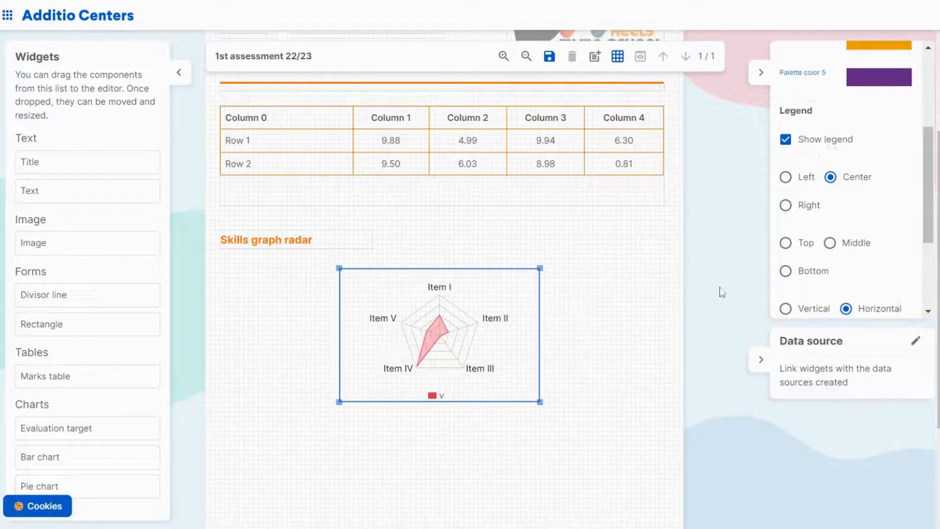
{"action": "scroll", "coordinate": [880, 198], "scroll_direction": "up", "scroll_amount": 4}
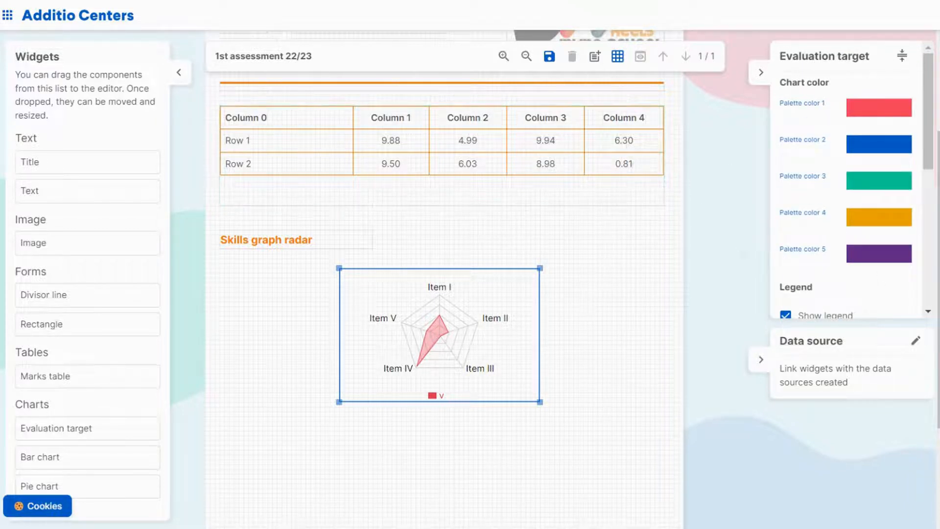
{"action": "left_click", "coordinate": [861, 111]}
{"action": "left_click", "coordinate": [889, 185]}
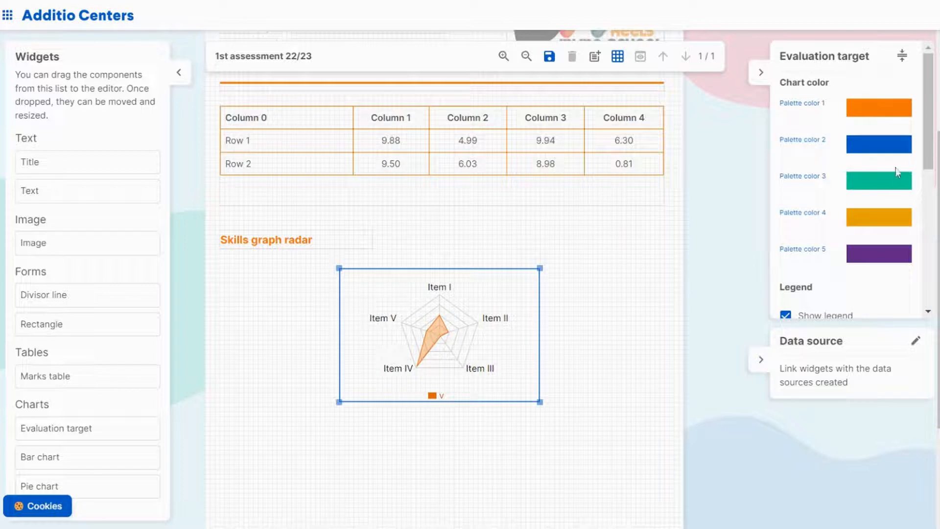
{"action": "scroll", "coordinate": [923, 168], "scroll_direction": "down", "scroll_amount": 5}
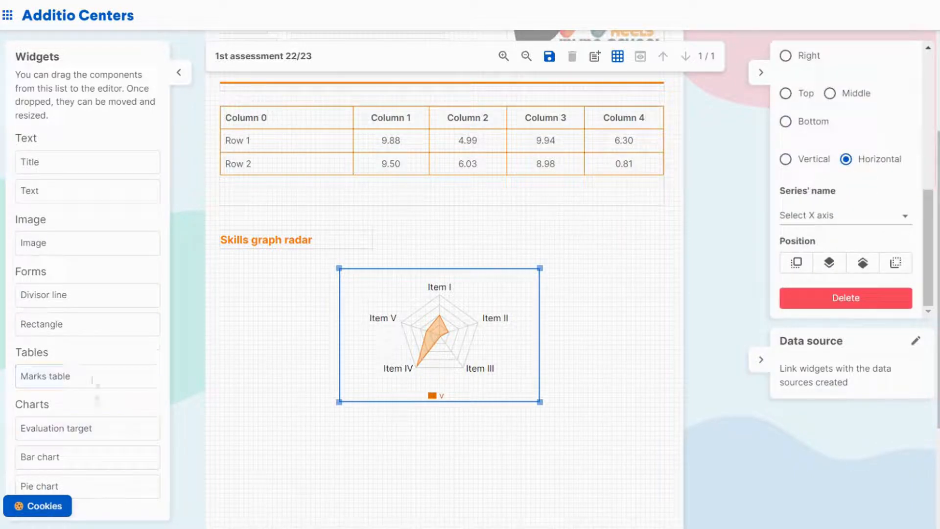
- Add a title reading "General comment" below the radar chart, near the page's left margin
{"action": "left_click_drag", "start_coordinate": [83, 162], "coordinate": [368, 434]}
{"action": "scroll", "coordinate": [391, 275], "scroll_direction": "down", "scroll_amount": 3}
{"action": "left_click_drag", "start_coordinate": [369, 309], "coordinate": [272, 304]}
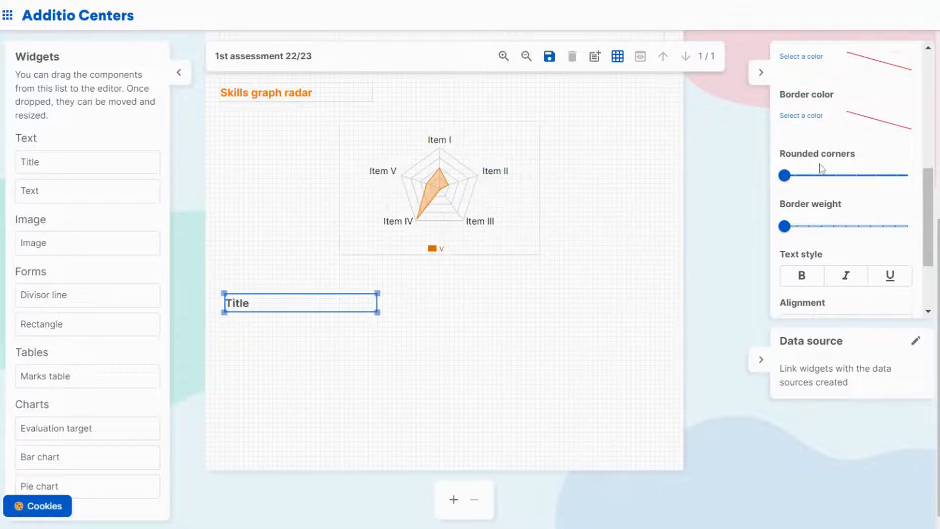
{"action": "scroll", "coordinate": [822, 169], "scroll_direction": "up", "scroll_amount": 5}
{"action": "left_click_drag", "start_coordinate": [833, 251], "coordinate": [710, 264]}
{"action": "type", "text": "General comment"}
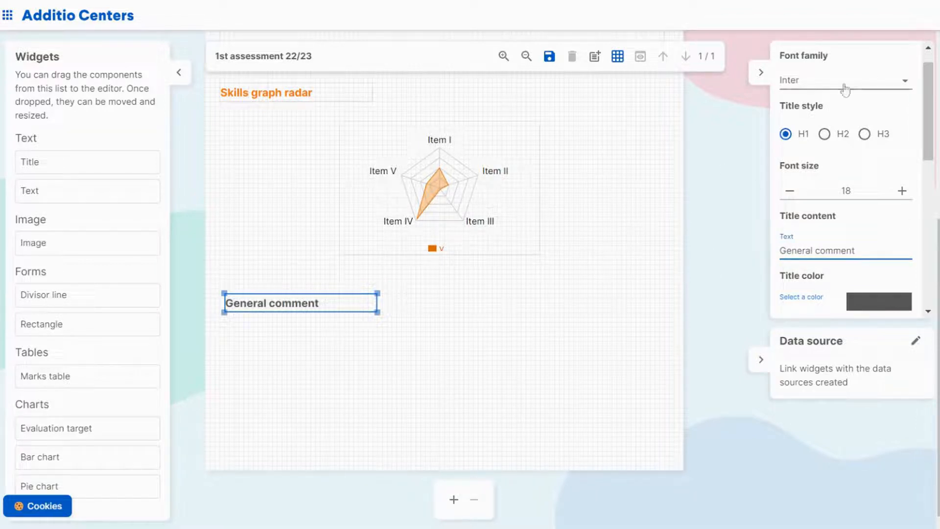
- Set the "General comment" title's color to orange
{"action": "scroll", "coordinate": [865, 120], "scroll_direction": "up", "scroll_amount": 1}
{"action": "scroll", "coordinate": [848, 182], "scroll_direction": "down", "scroll_amount": 5}
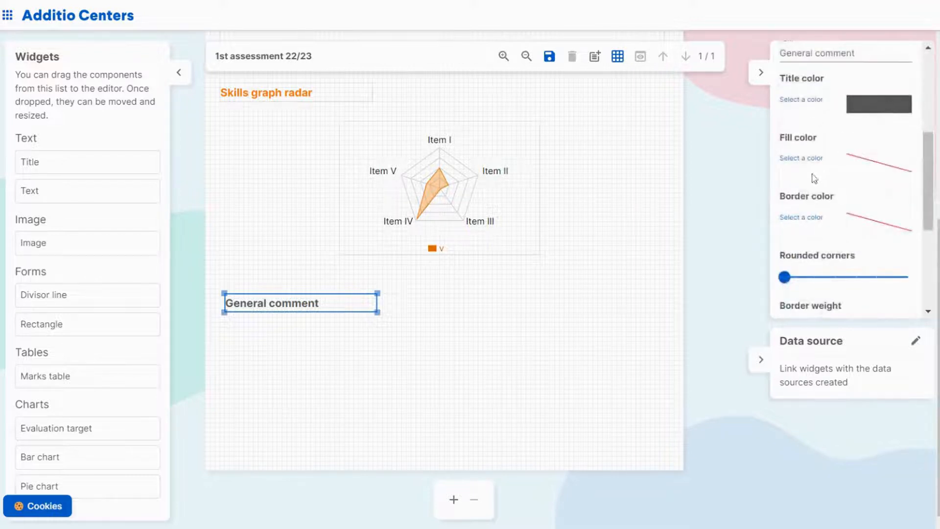
{"action": "left_click", "coordinate": [890, 105]}
{"action": "left_click", "coordinate": [887, 191]}
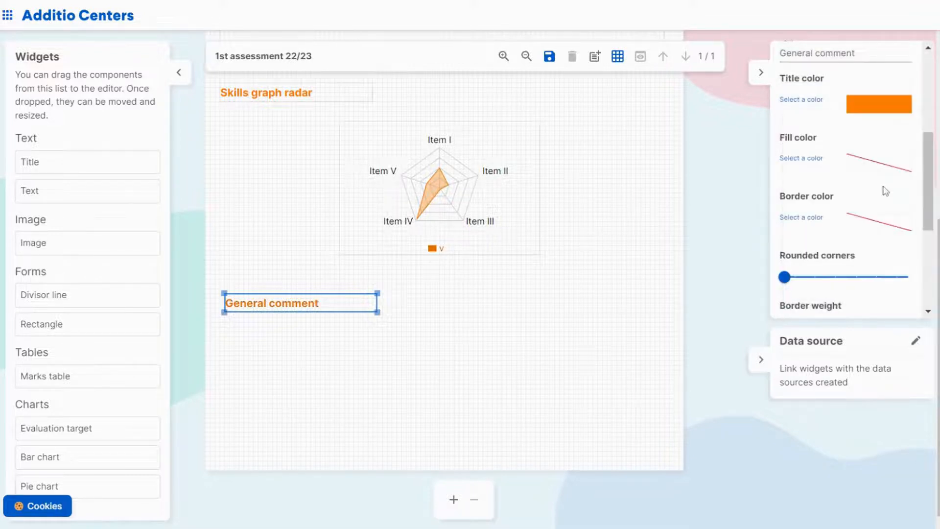
- Add a Text widget directly below the "General comment" title and enlarge it to span nearly the full page width
{"action": "left_click_drag", "start_coordinate": [72, 199], "coordinate": [272, 327]}
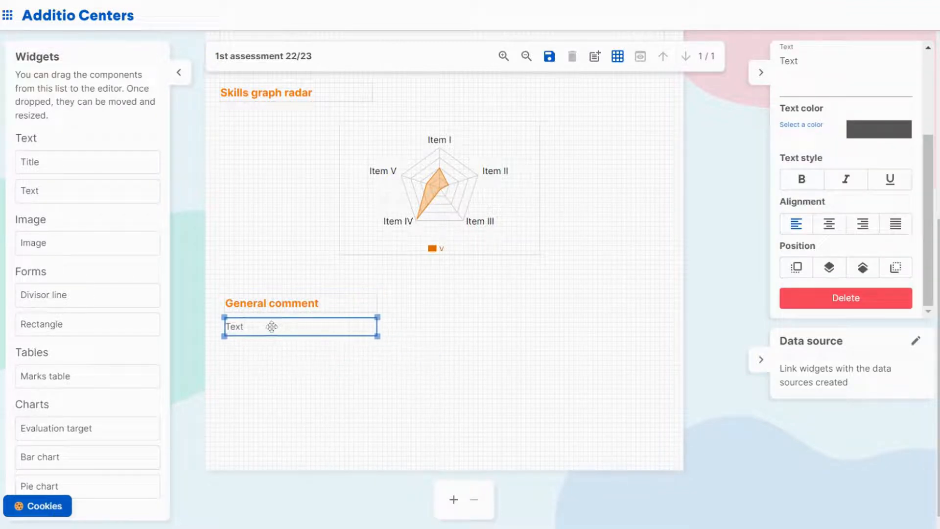
{"action": "left_click_drag", "start_coordinate": [496, 329], "coordinate": [650, 351]}
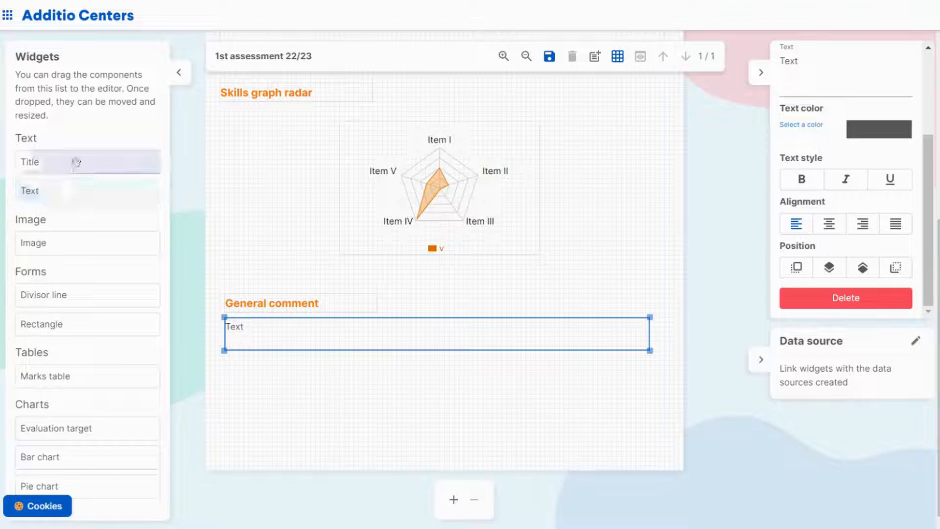
- Duplicate the "General comment" title, place the copy below the comment text box and change its text to "Personalised comment"
{"action": "left_click", "coordinate": [303, 304]}
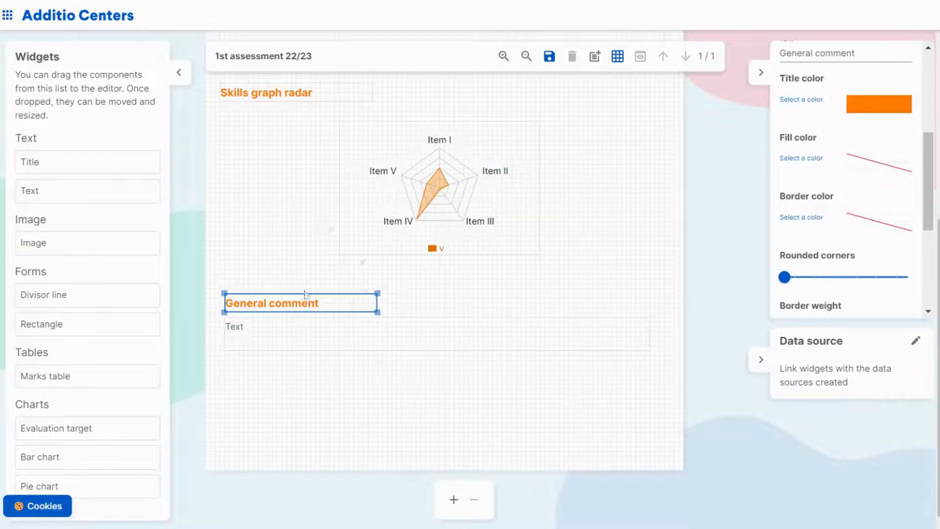
{"action": "right_click", "coordinate": [314, 305]}
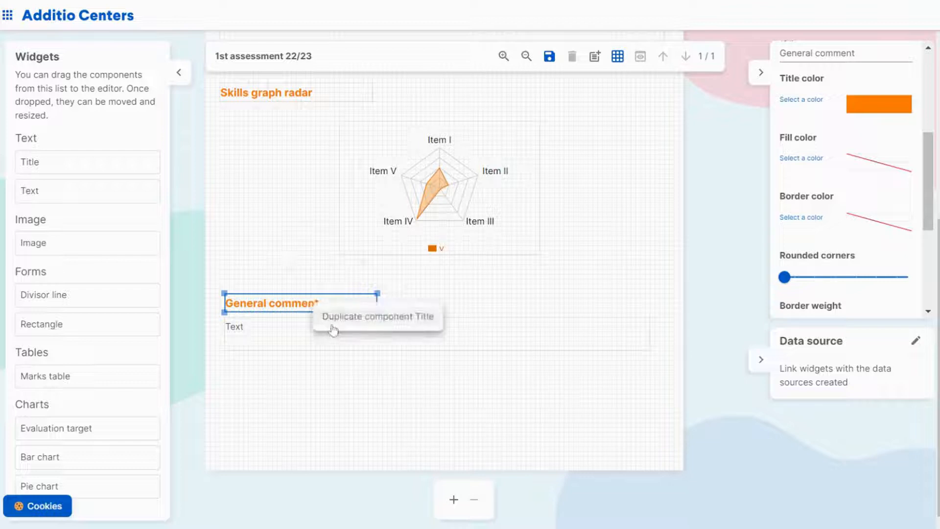
{"action": "left_click", "coordinate": [388, 327]}
{"action": "left_click_drag", "start_coordinate": [336, 315], "coordinate": [330, 374]}
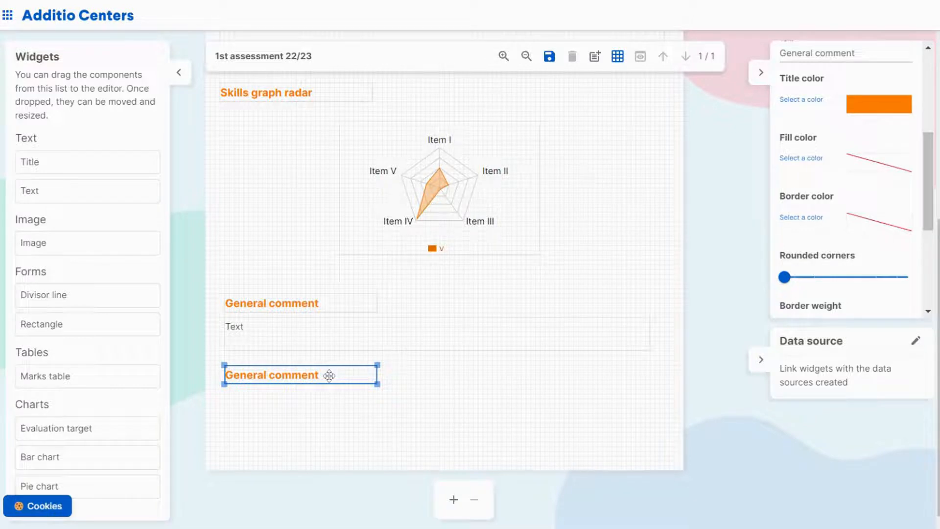
{"action": "scroll", "coordinate": [838, 199], "scroll_direction": "up", "scroll_amount": 5}
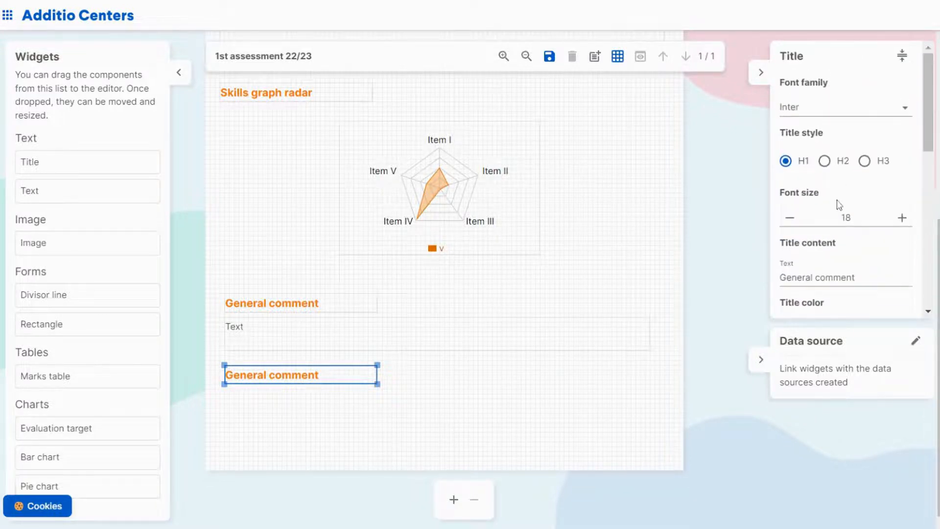
{"action": "double_click", "coordinate": [803, 278]}
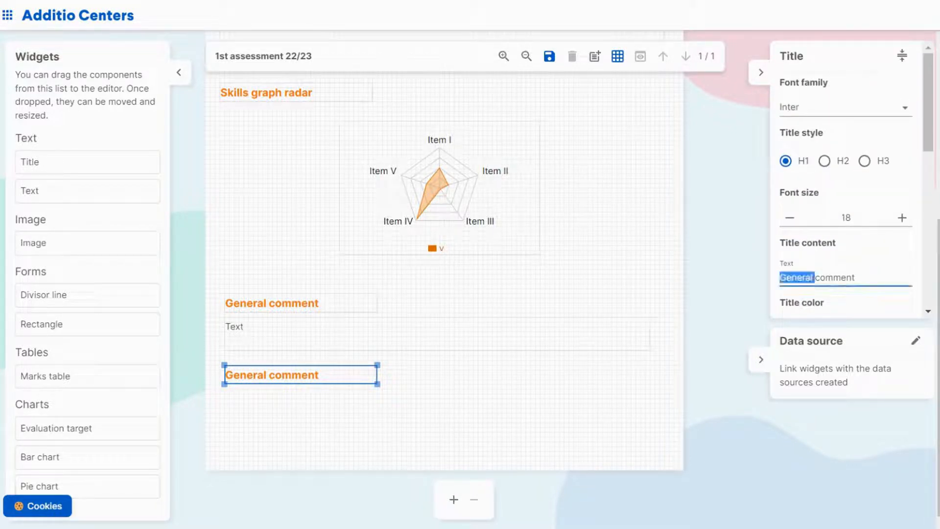
{"action": "type", "text": "Personal"}
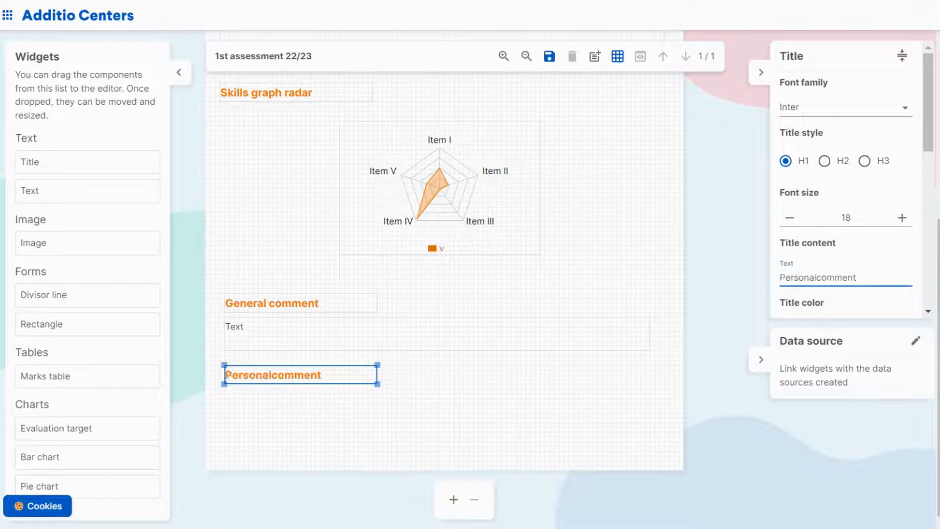
{"action": "type", "text": "ised"}
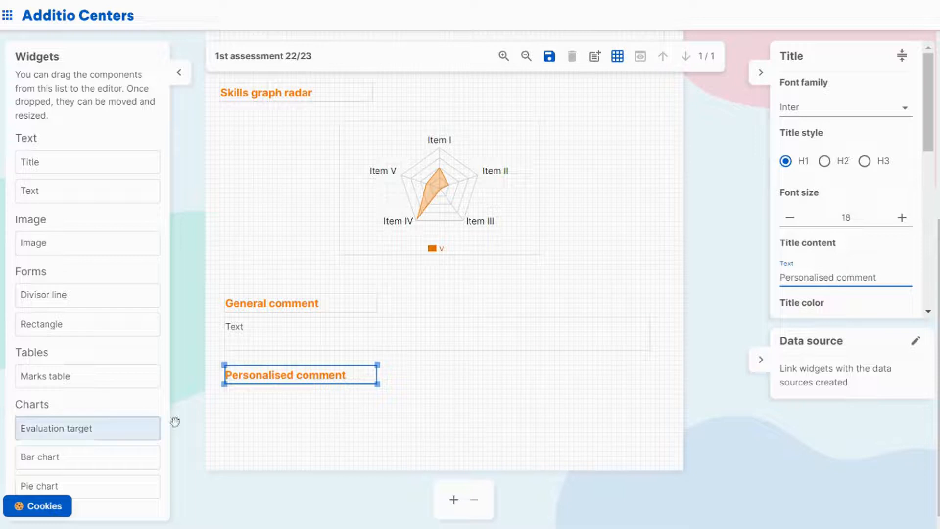
- Duplicate the general comment's text box, place the copy below the "Personalised comment" title and save the report template
{"action": "left_click", "coordinate": [347, 341]}
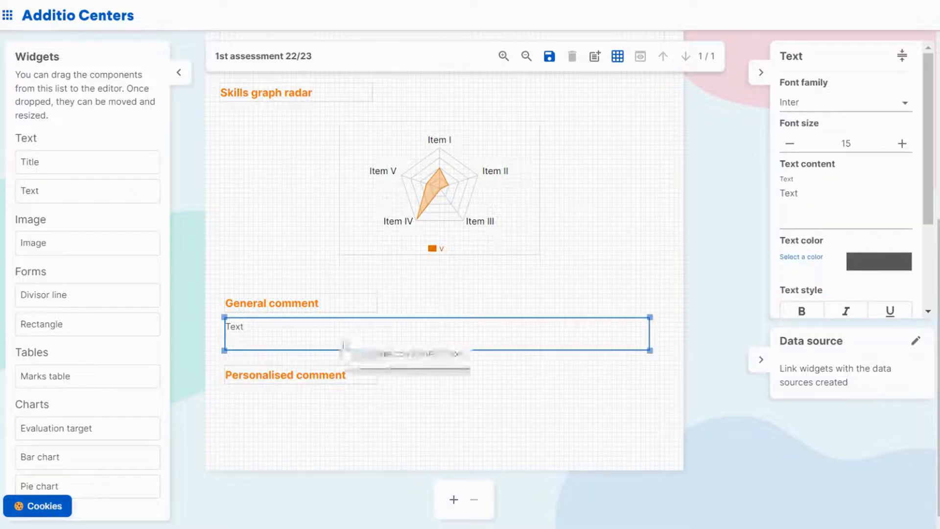
{"action": "left_click", "coordinate": [370, 363]}
{"action": "left_click_drag", "start_coordinate": [342, 350], "coordinate": [332, 407]}
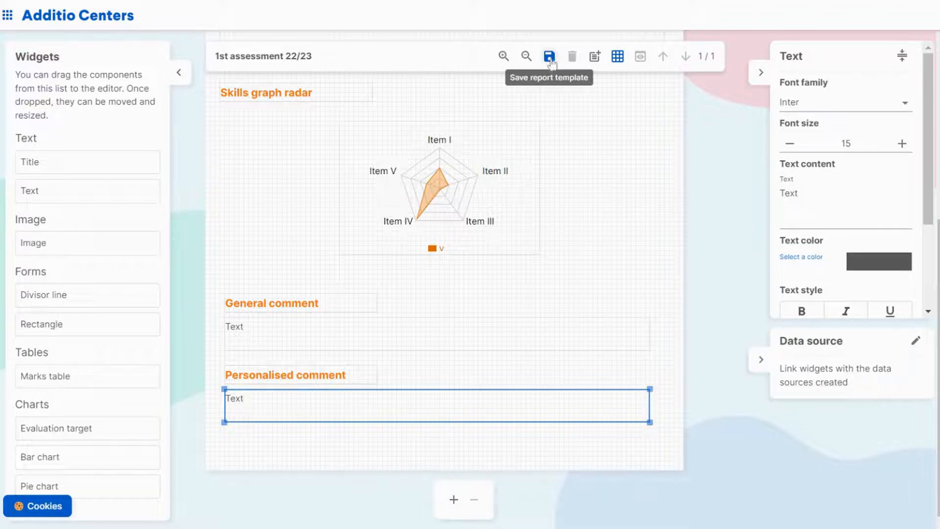
{"action": "left_click", "coordinate": [551, 59]}
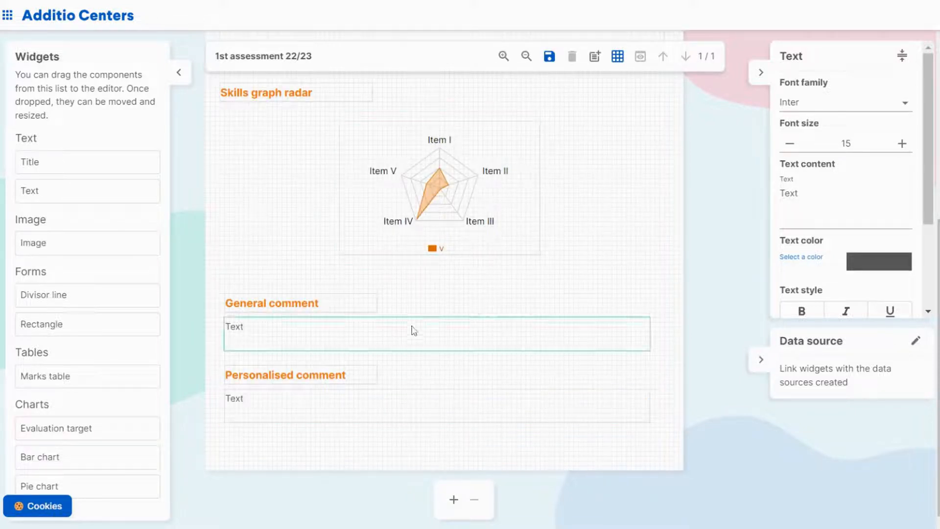
{"action": "scroll", "coordinate": [436, 238], "scroll_direction": "up", "scroll_amount": 6}
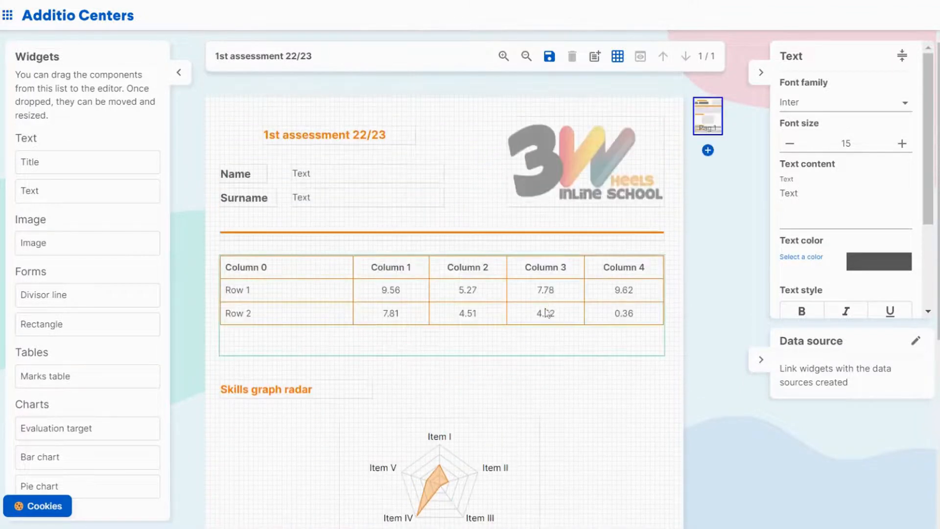
{"action": "scroll", "coordinate": [445, 304], "scroll_direction": "down", "scroll_amount": 2}
{"action": "scroll", "coordinate": [441, 326], "scroll_direction": "down", "scroll_amount": 2}
{"action": "left_click", "coordinate": [440, 267]}
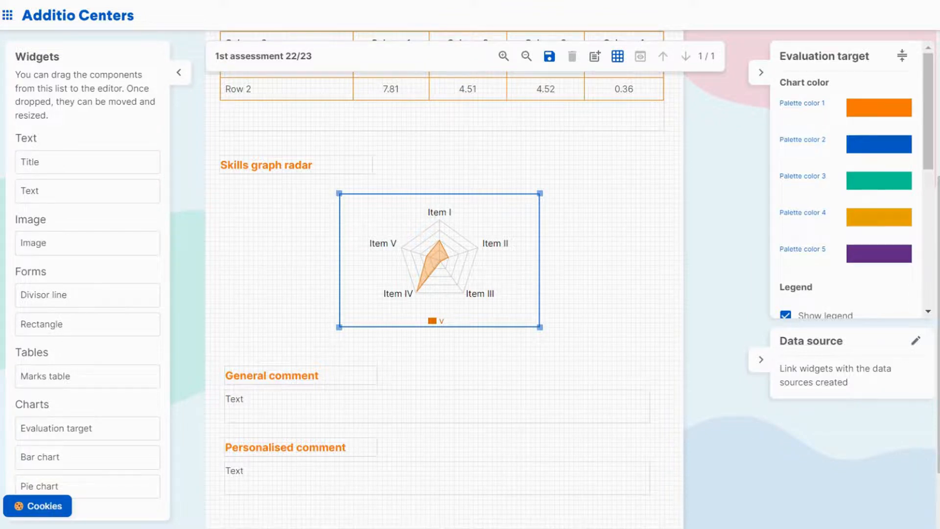
{"action": "scroll", "coordinate": [447, 157], "scroll_direction": "up", "scroll_amount": 3}
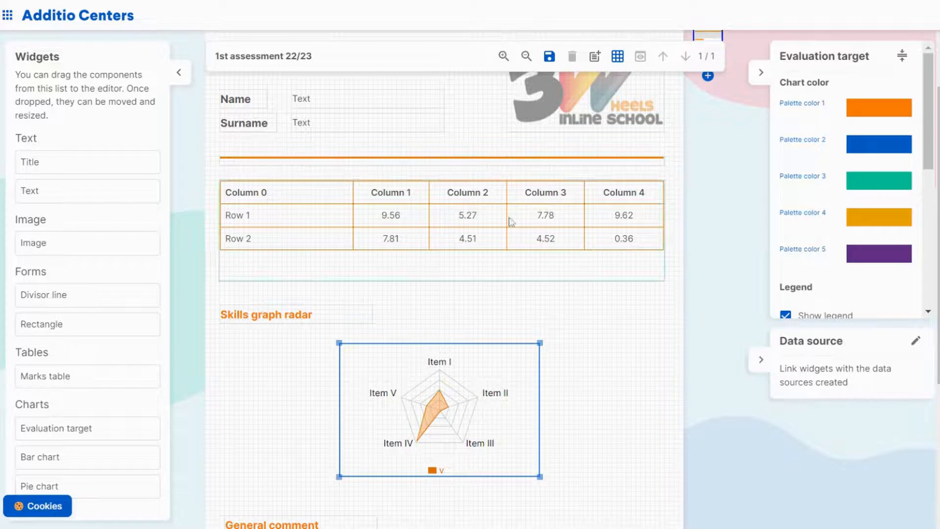
- Open the data source editor and add a student data group named "Comments"
{"action": "left_click", "coordinate": [916, 342]}
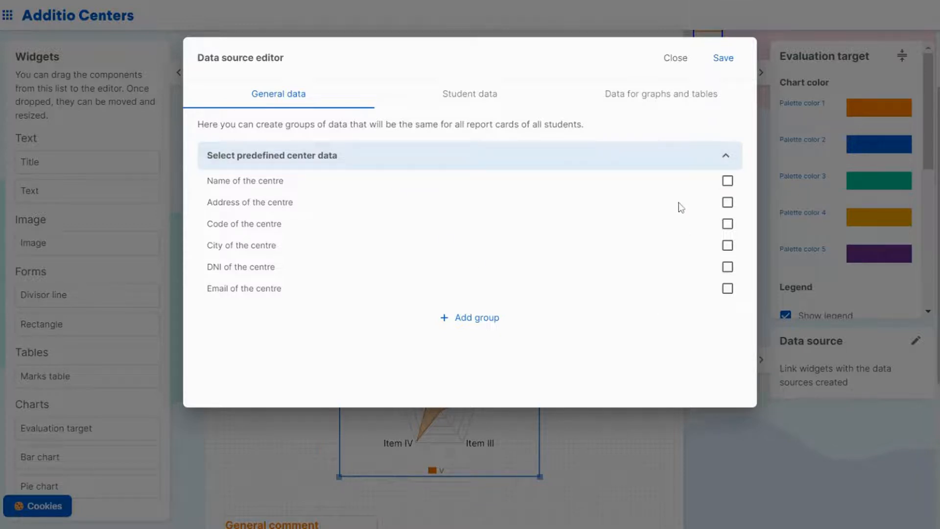
{"action": "left_click", "coordinate": [473, 97]}
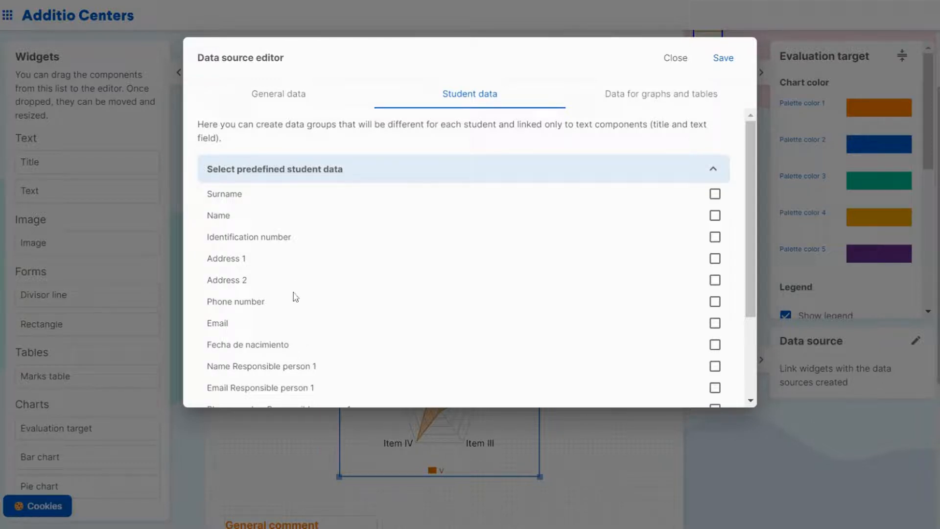
{"action": "scroll", "coordinate": [401, 286], "scroll_direction": "down", "scroll_amount": 3}
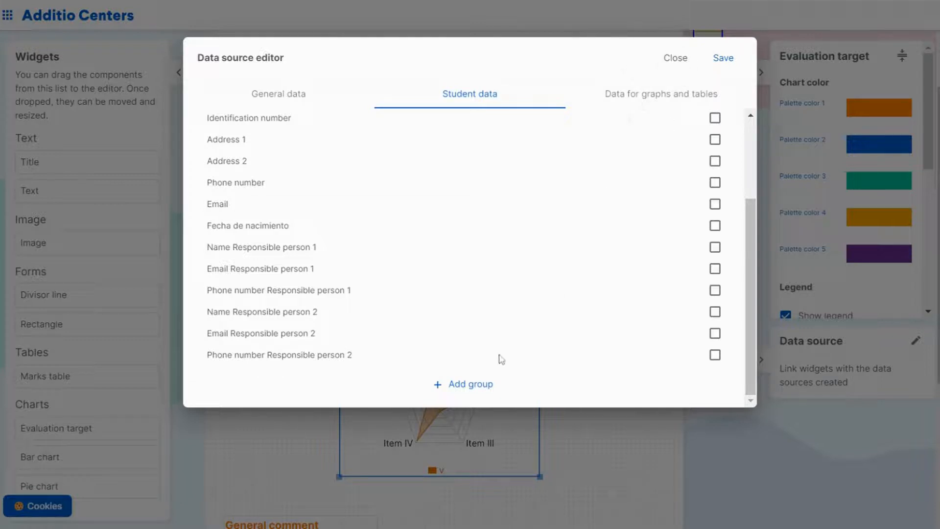
{"action": "left_click", "coordinate": [490, 386]}
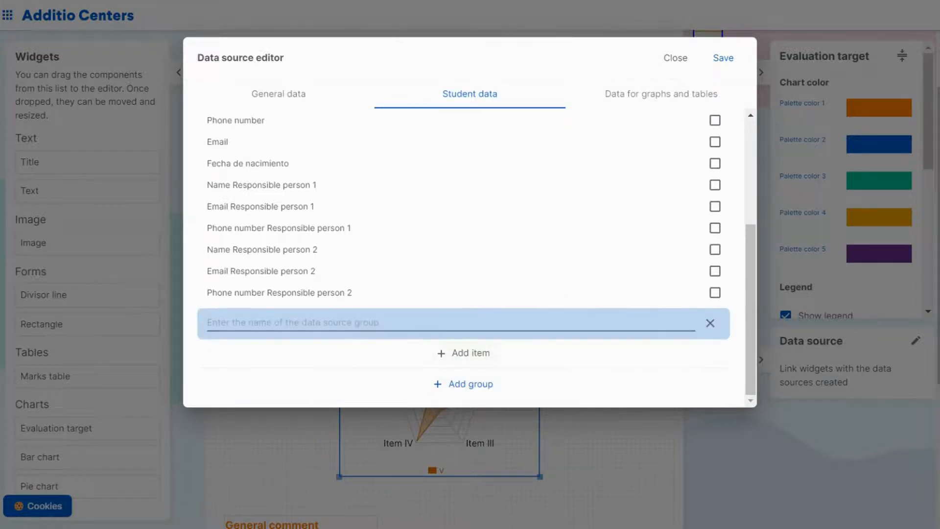
{"action": "type", "text": "Comment"}
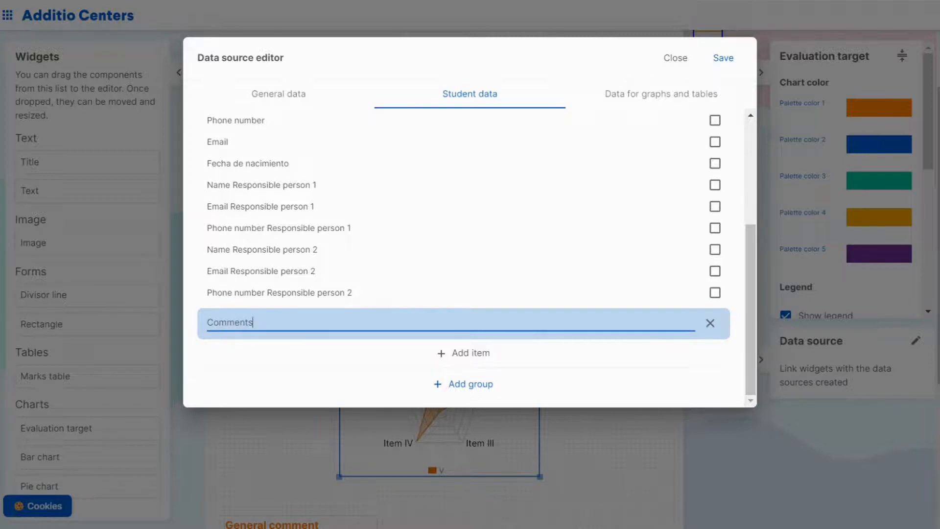
{"action": "type", "text": "s"}
- Add two items to the student "Comments" group and define the first as "General comment" with type Common text for all students
{"action": "left_click", "coordinate": [483, 355]}
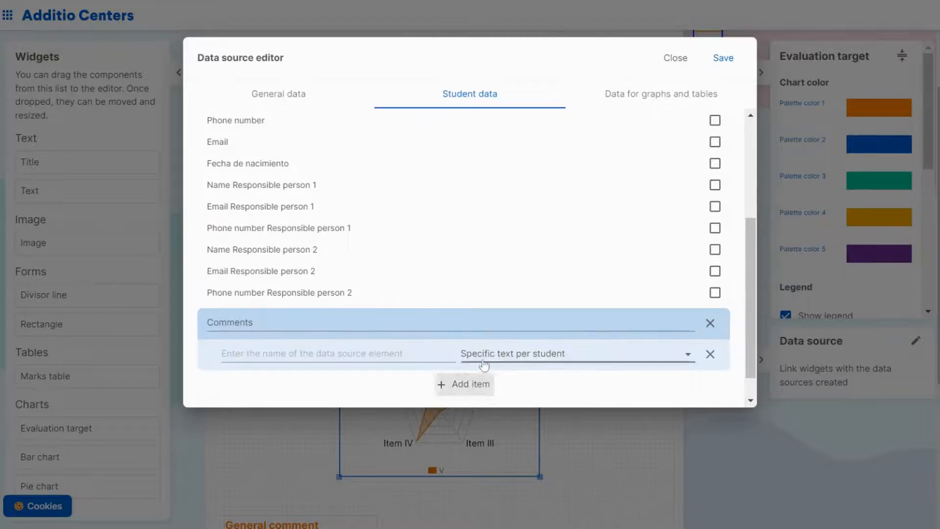
{"action": "left_click", "coordinate": [478, 384]}
{"action": "scroll", "coordinate": [389, 336], "scroll_direction": "down", "scroll_amount": 2}
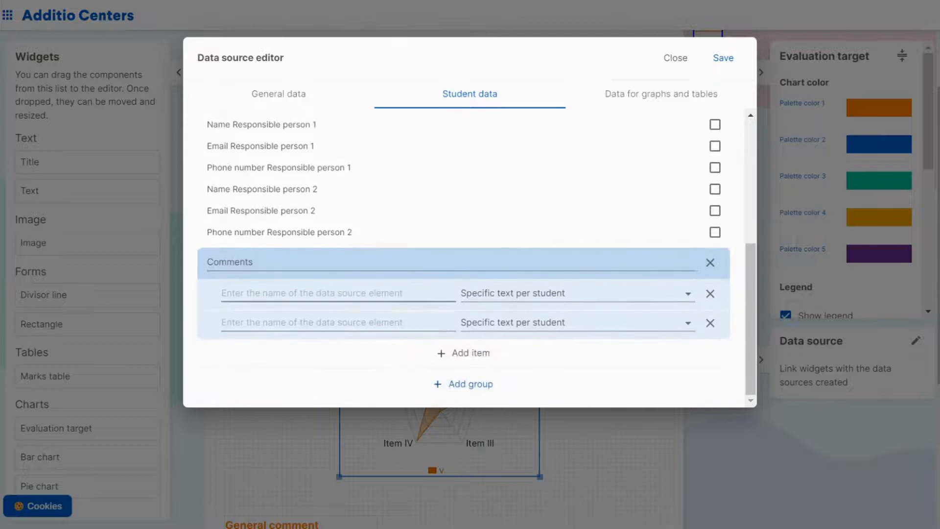
{"action": "left_click", "coordinate": [343, 293]}
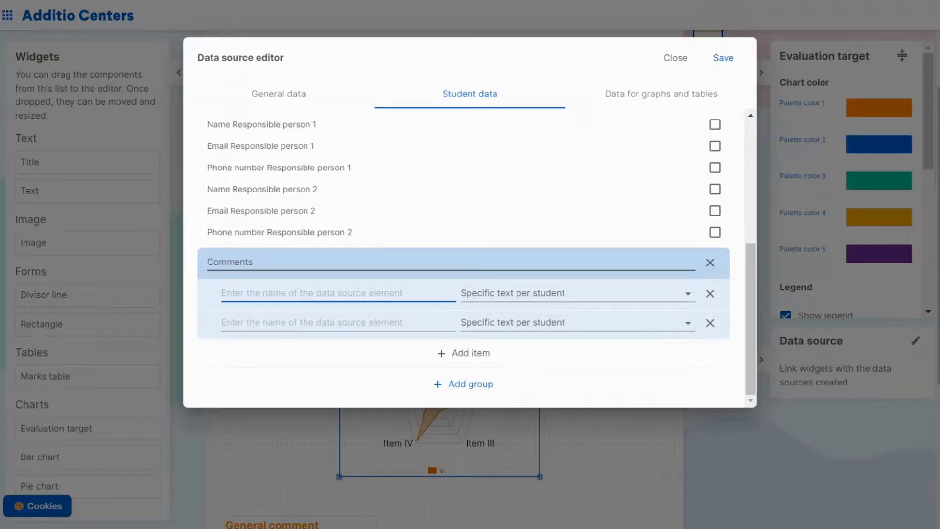
{"action": "type", "text": "General commment"}
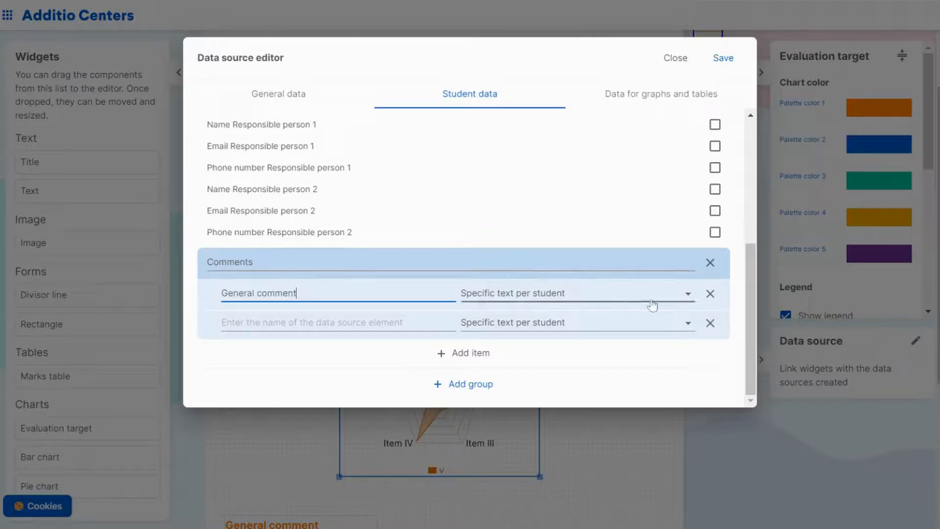
{"action": "left_click", "coordinate": [689, 294]}
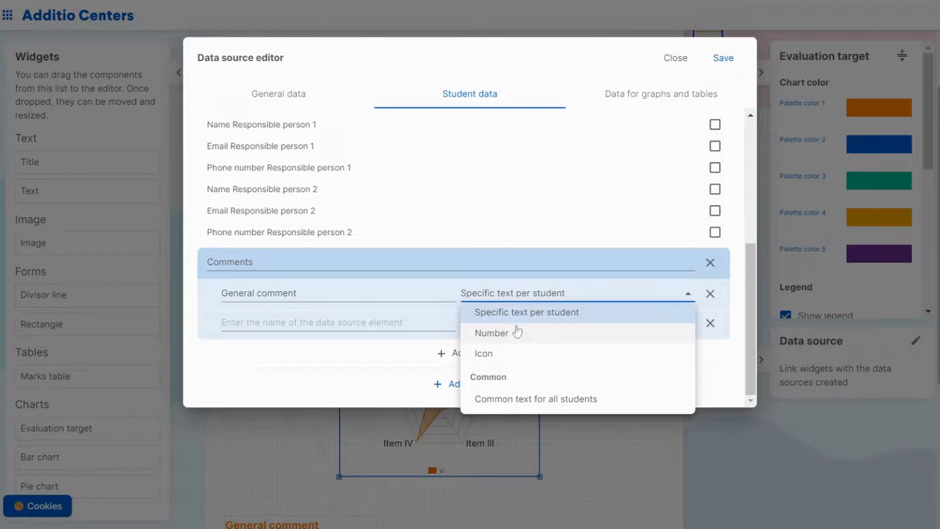
{"action": "left_click", "coordinate": [524, 401]}
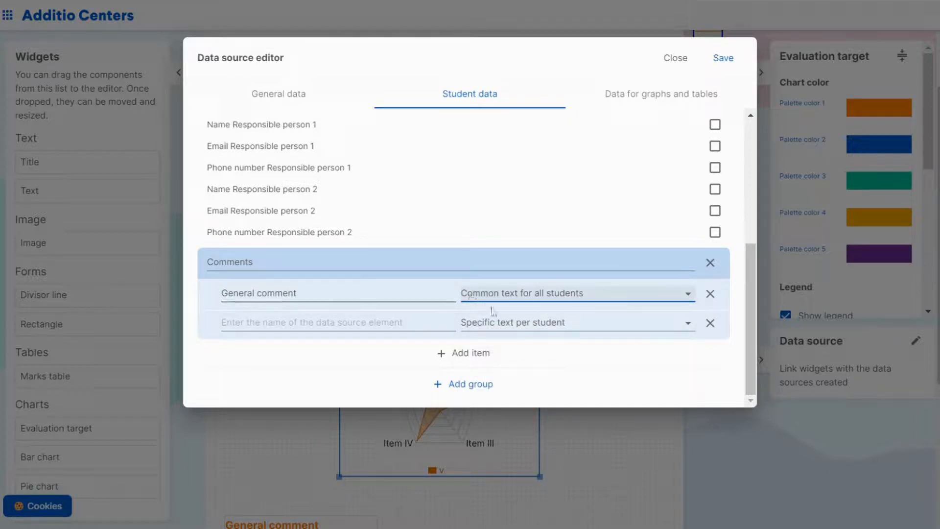
- Name the second item of the student "Comments" group "Personalised comment" and keep its type as Specific text per student
{"action": "left_click", "coordinate": [458, 317]}
{"action": "type", "text": "Per"}
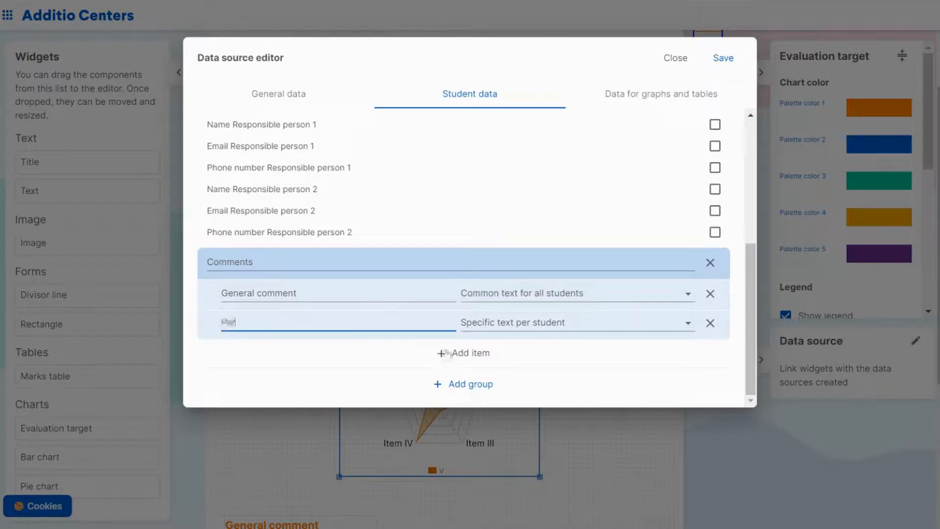
{"action": "type", "text": "sonalised comment"}
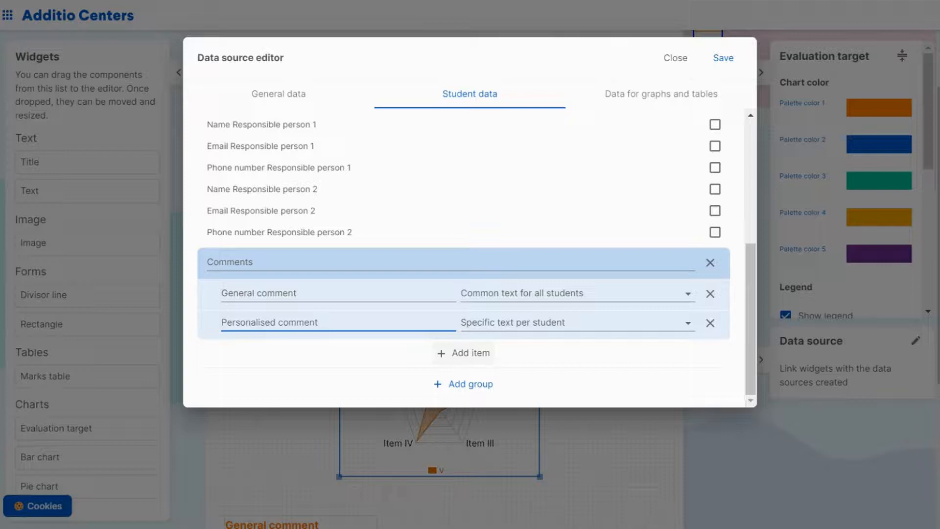
{"action": "left_click", "coordinate": [623, 326]}
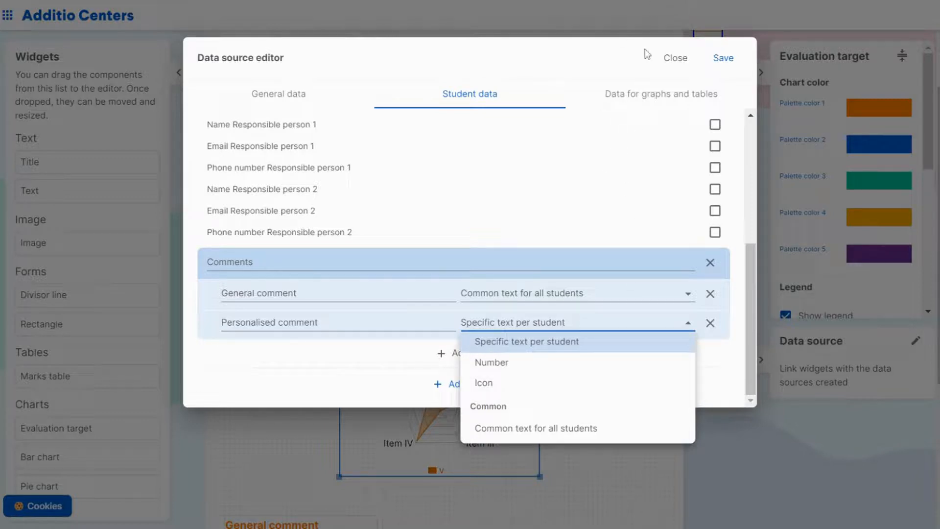
{"action": "left_click", "coordinate": [383, 356]}
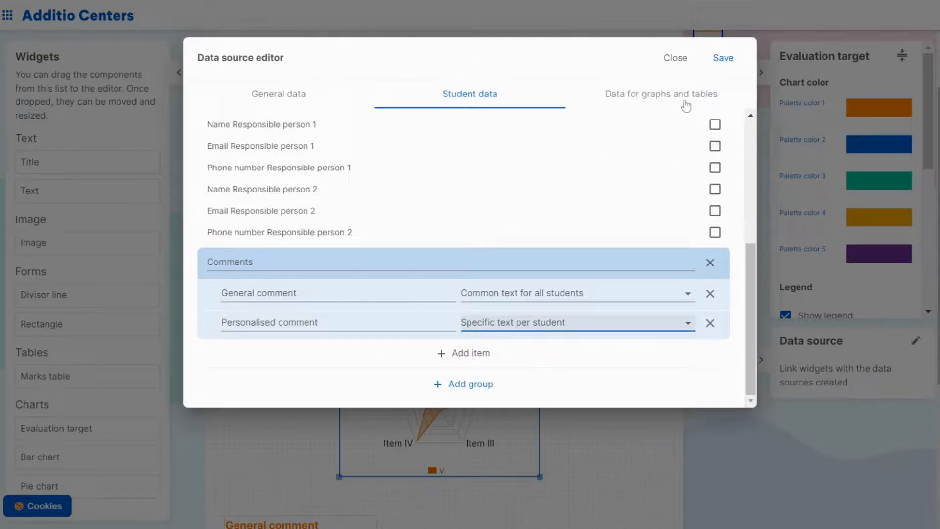
- Add a group named "Grades table" to the data for graphs and tables
{"action": "left_click", "coordinate": [660, 94]}
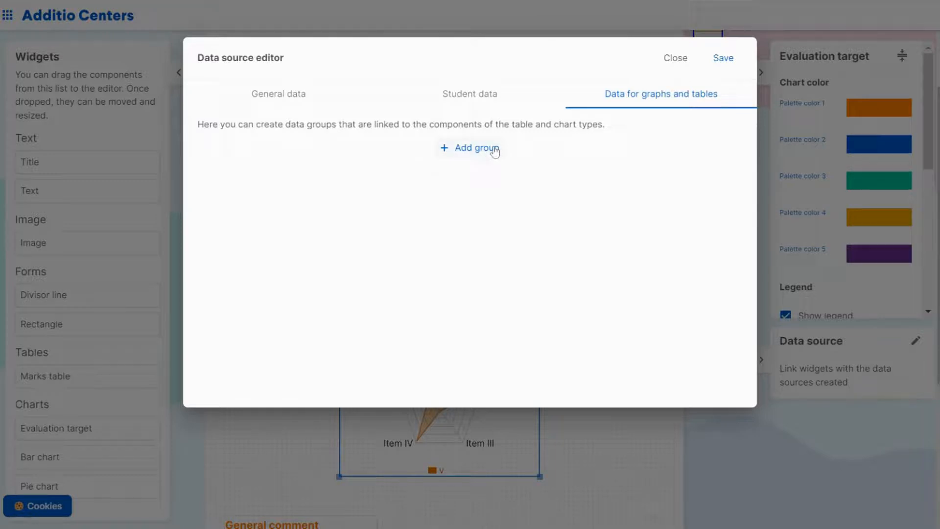
{"action": "left_click", "coordinate": [479, 165]}
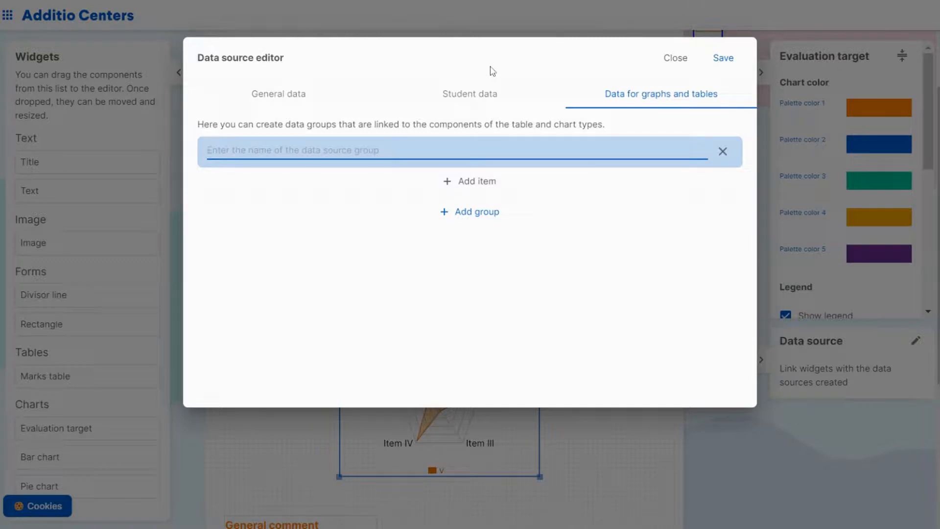
{"action": "type", "text": "G"}
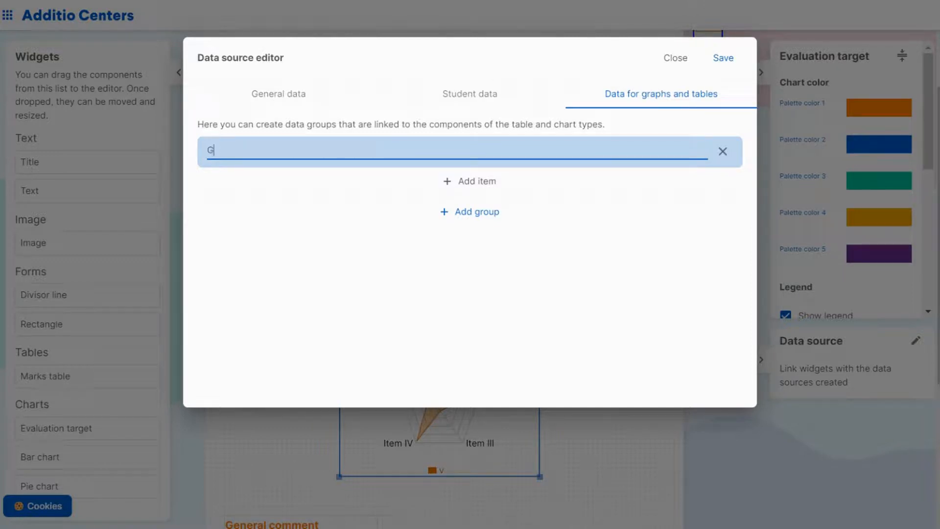
{"action": "type", "text": "rades table"}
- Add a "Subject" item to the "Grades table" group with type Common text for all students
{"action": "left_click", "coordinate": [468, 182]}
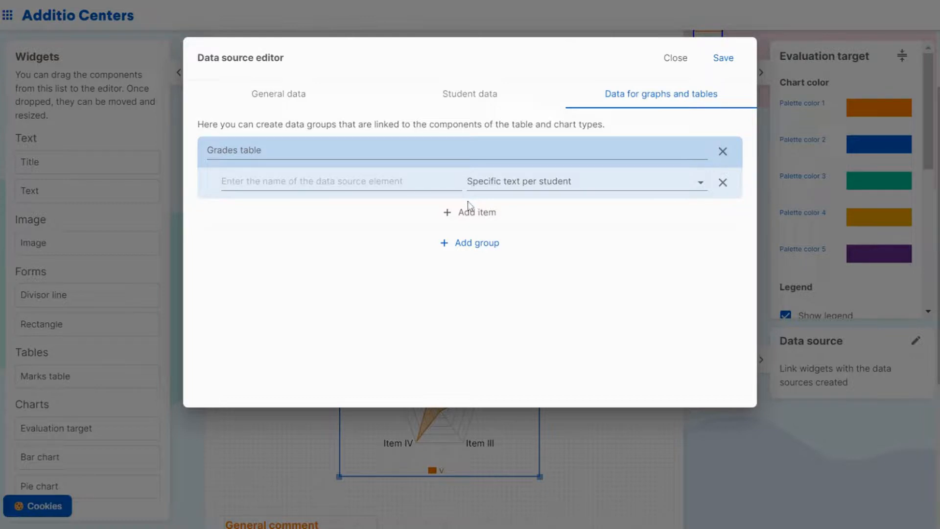
{"action": "left_click", "coordinate": [433, 185]}
{"action": "type", "text": "Subjet"}
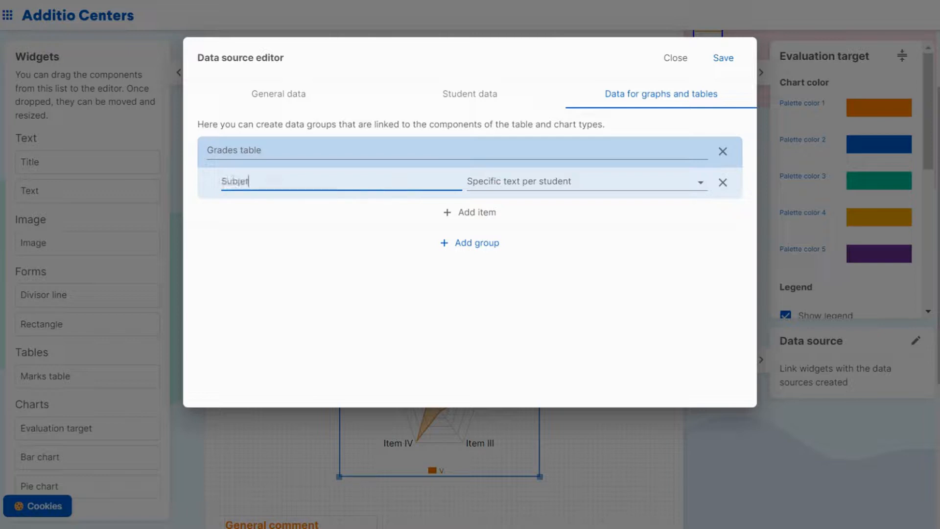
{"action": "key", "text": "BackSpace"}
{"action": "type", "text": "ct"}
{"action": "left_click", "coordinate": [510, 190]}
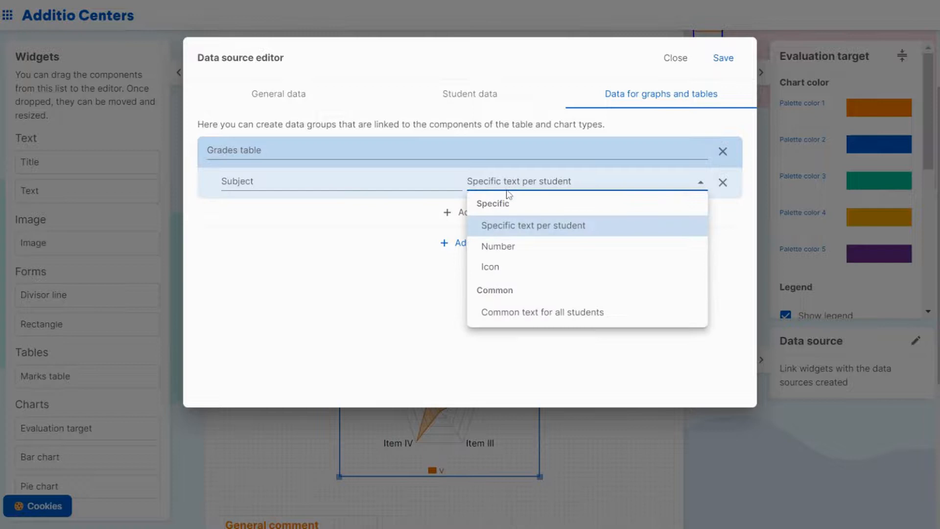
{"action": "left_click", "coordinate": [524, 313]}
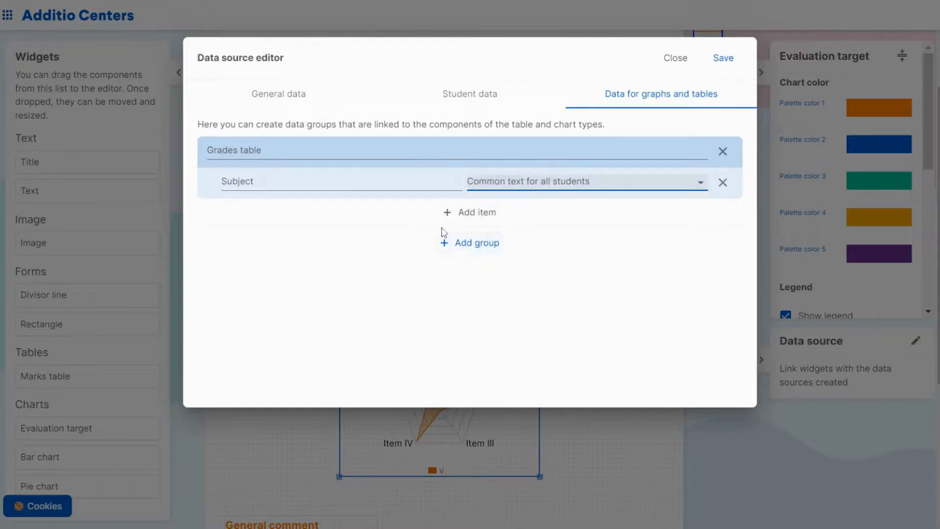
- Add an "Average" item of type Specific text per student and a "Project" item of type Number to the "Grades table" group
{"action": "left_click", "coordinate": [469, 216]}
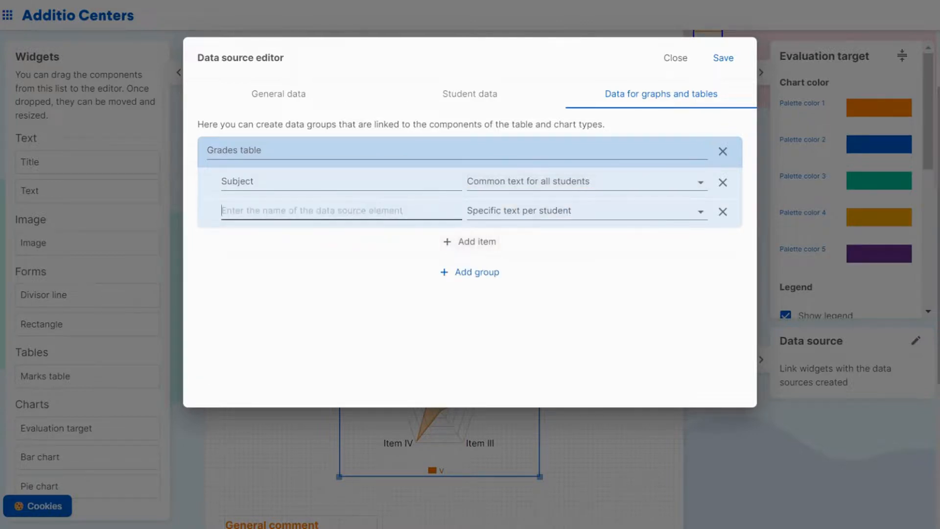
{"action": "type", "text": "Average"}
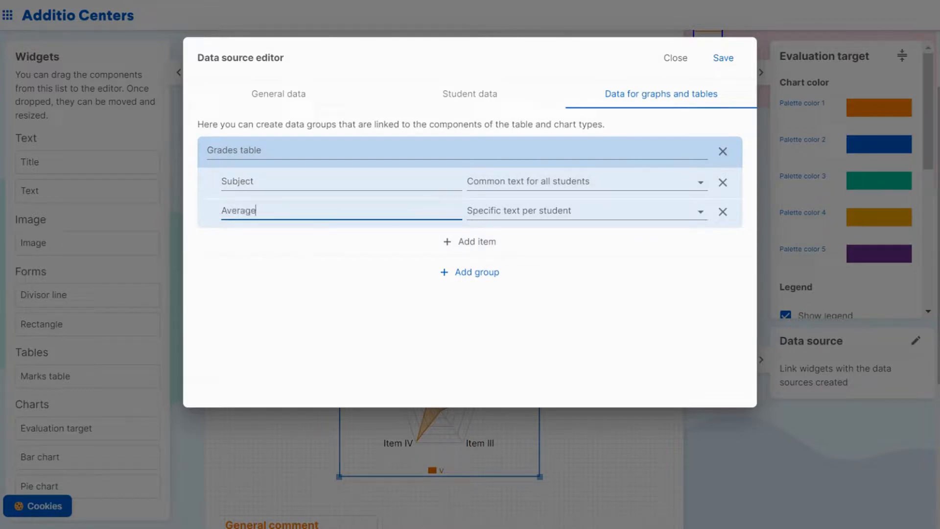
{"action": "left_click", "coordinate": [542, 213]}
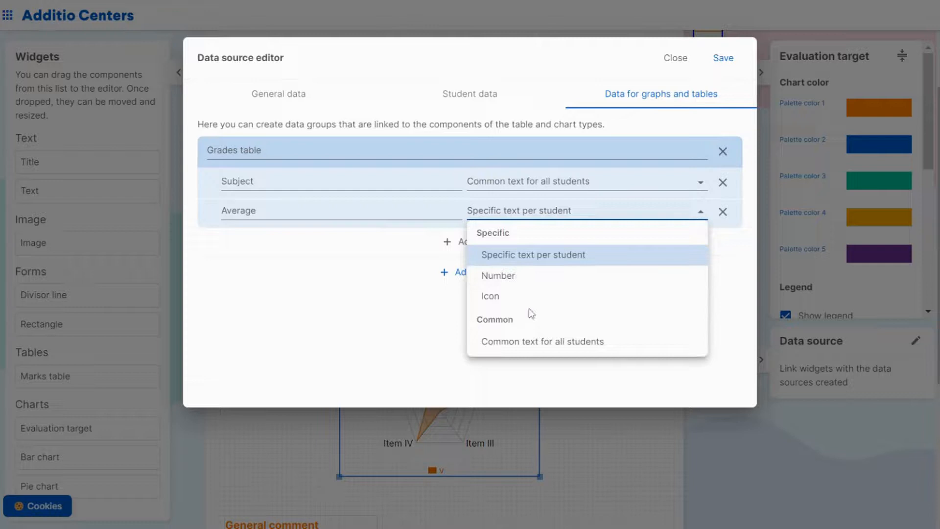
{"action": "left_click", "coordinate": [534, 262]}
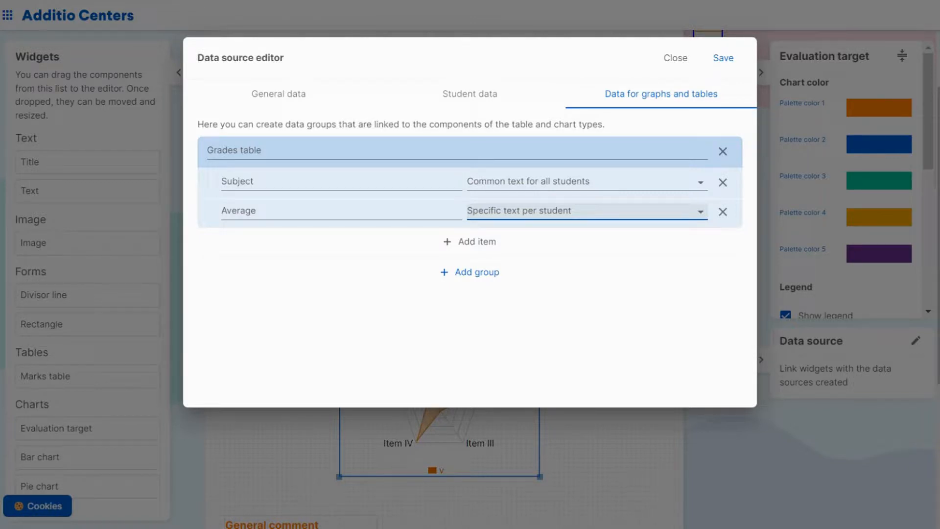
{"action": "left_click", "coordinate": [477, 241]}
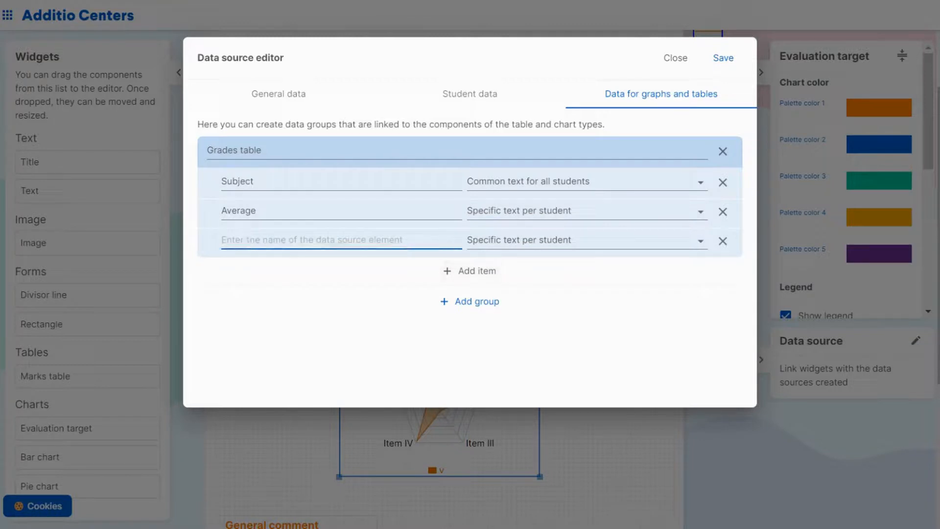
{"action": "type", "text": "Pr"}
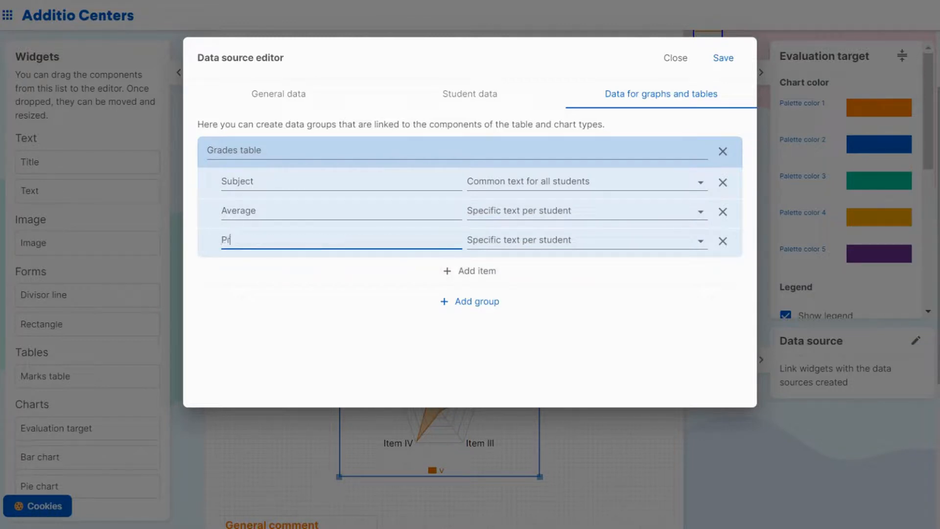
{"action": "type", "text": "oject"}
{"action": "left_click", "coordinate": [533, 241]}
{"action": "left_click", "coordinate": [523, 314]}
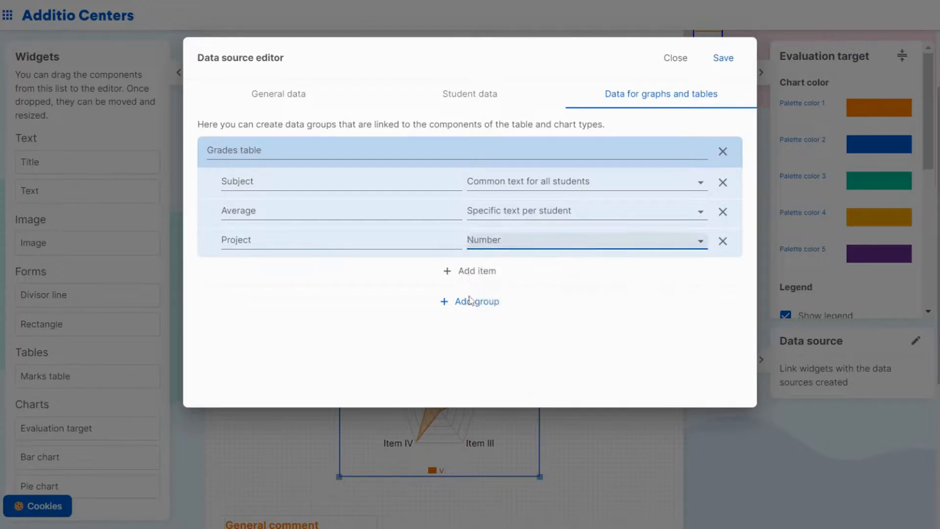
- Add a "Behaviour" item of type Icon and a "Comments" item of type Specific text per student to the "Grades table" group
{"action": "left_click", "coordinate": [465, 271]}
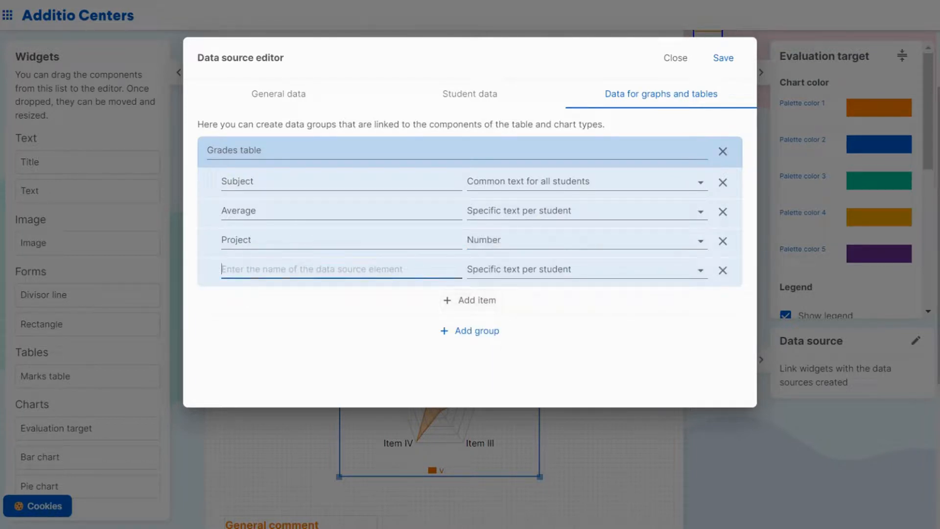
{"action": "type", "text": "Behaviour"}
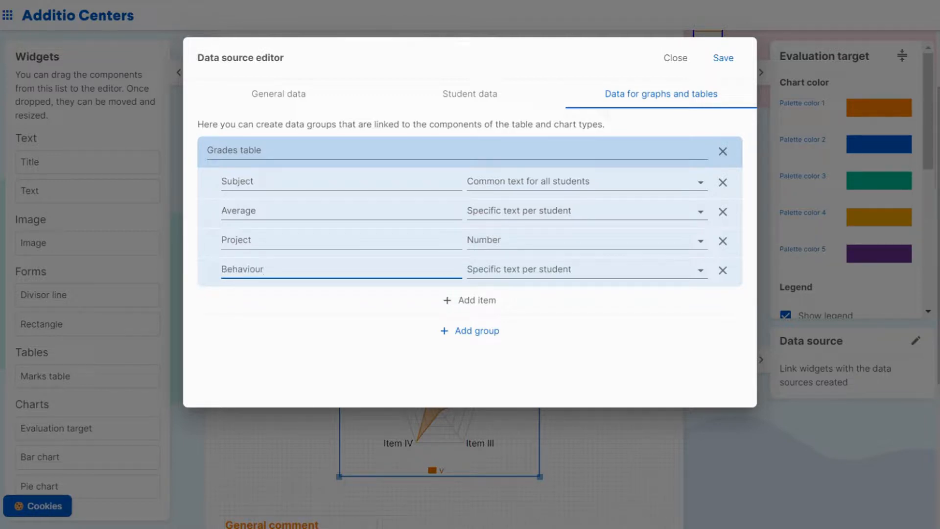
{"action": "left_click", "coordinate": [517, 267]}
{"action": "left_click", "coordinate": [502, 359]}
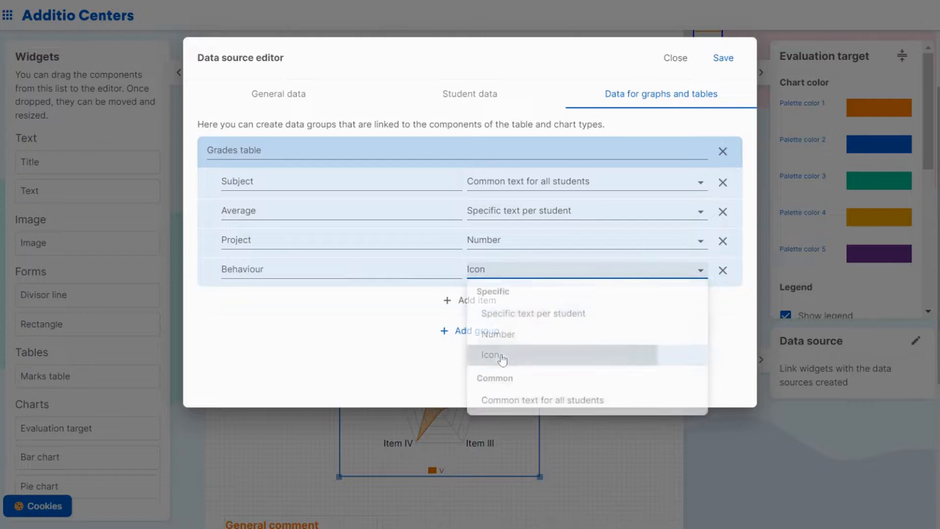
{"action": "left_click", "coordinate": [479, 303]}
{"action": "type", "text": "Comments"}
{"action": "left_click", "coordinate": [522, 299]}
{"action": "left_click", "coordinate": [530, 299]}
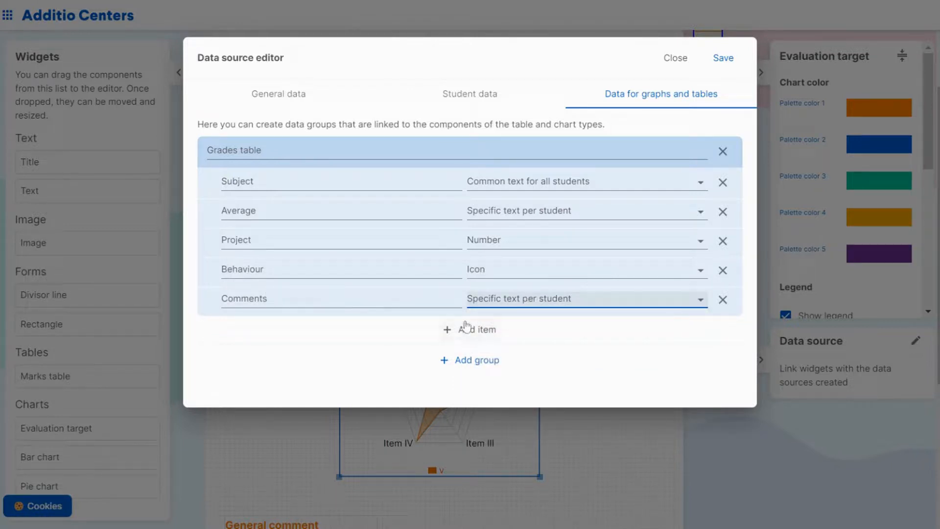
- Add a second group named "Skills radar" to the data for graphs and tables
{"action": "left_click", "coordinate": [464, 361]}
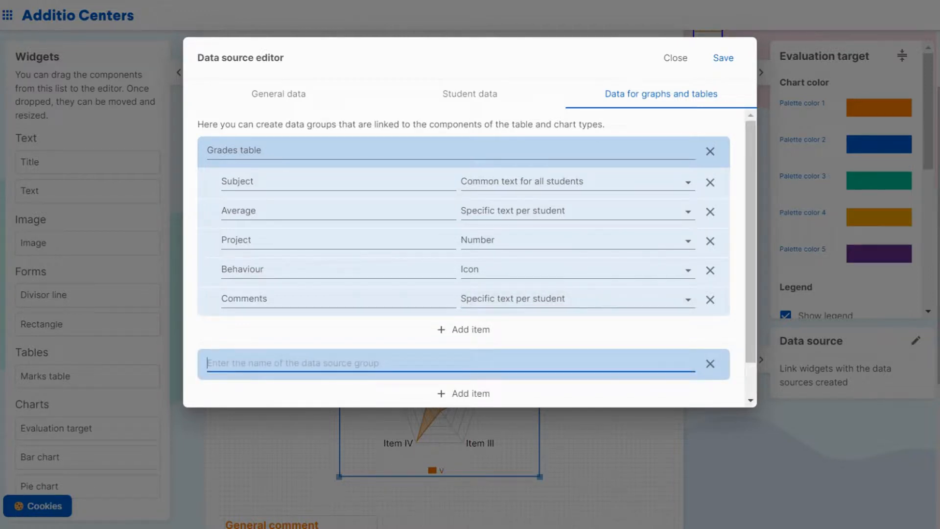
{"action": "type", "text": "Skills r"}
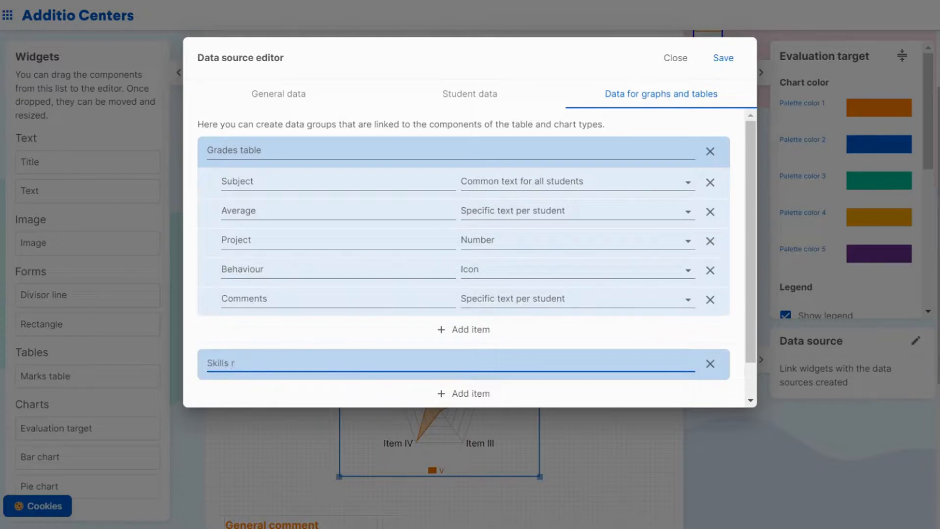
{"action": "type", "text": "adar"}
- Add five blank items to the "Skills radar" group
{"action": "scroll", "coordinate": [350, 360], "scroll_direction": "down", "scroll_amount": 2}
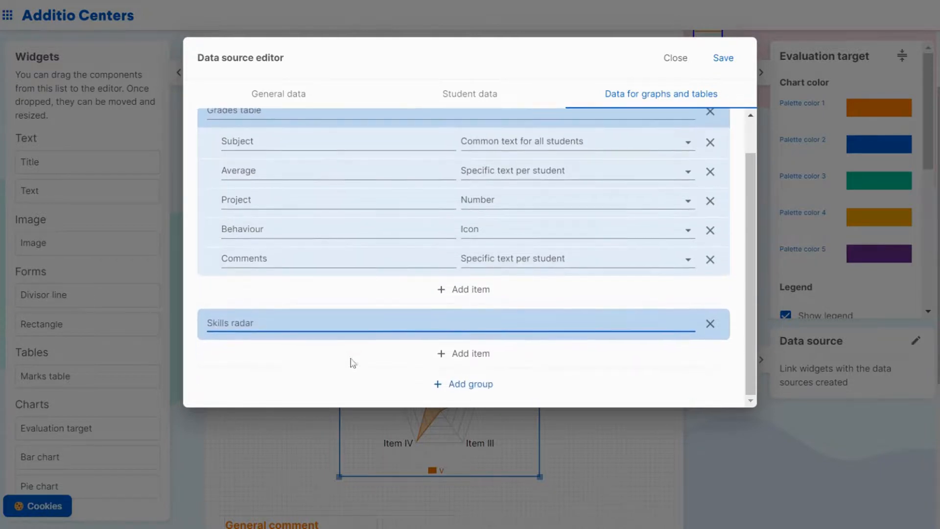
{"action": "left_click", "coordinate": [475, 361]}
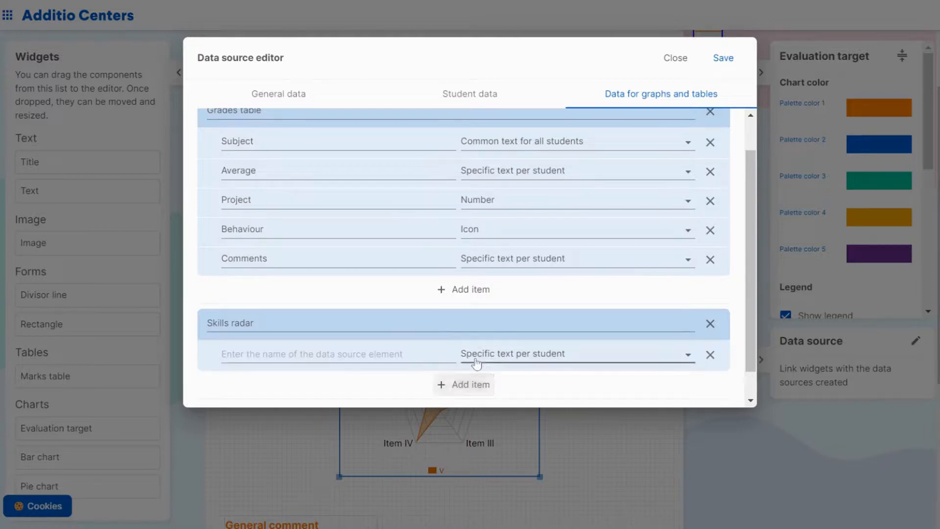
{"action": "left_click", "coordinate": [466, 389]}
{"action": "scroll", "coordinate": [466, 384], "scroll_direction": "down", "scroll_amount": 3}
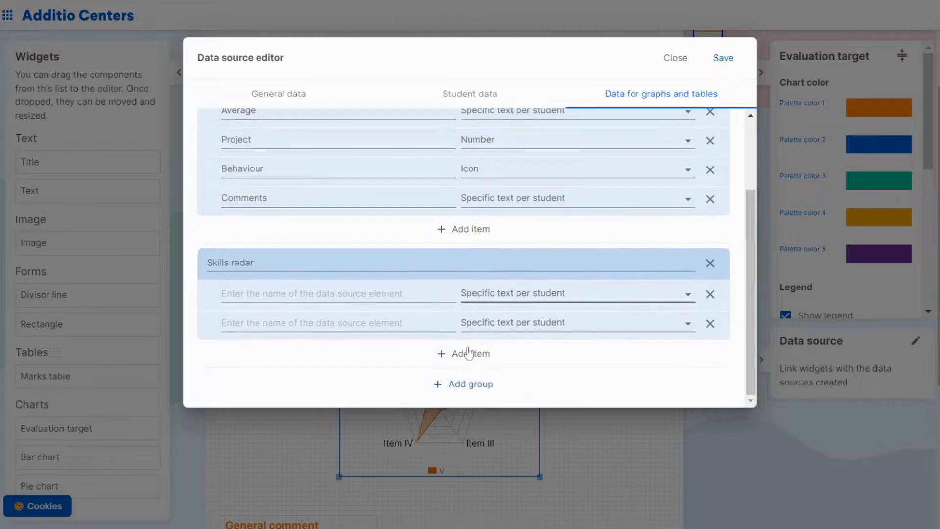
{"action": "left_click", "coordinate": [465, 353]}
{"action": "scroll", "coordinate": [463, 355], "scroll_direction": "down", "scroll_amount": 1}
{"action": "left_click", "coordinate": [458, 353]}
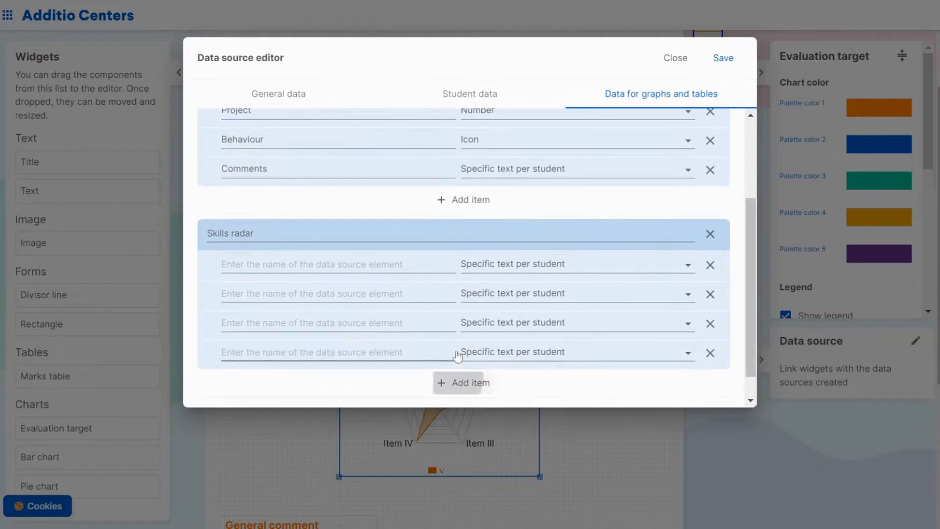
{"action": "left_click", "coordinate": [469, 383]}
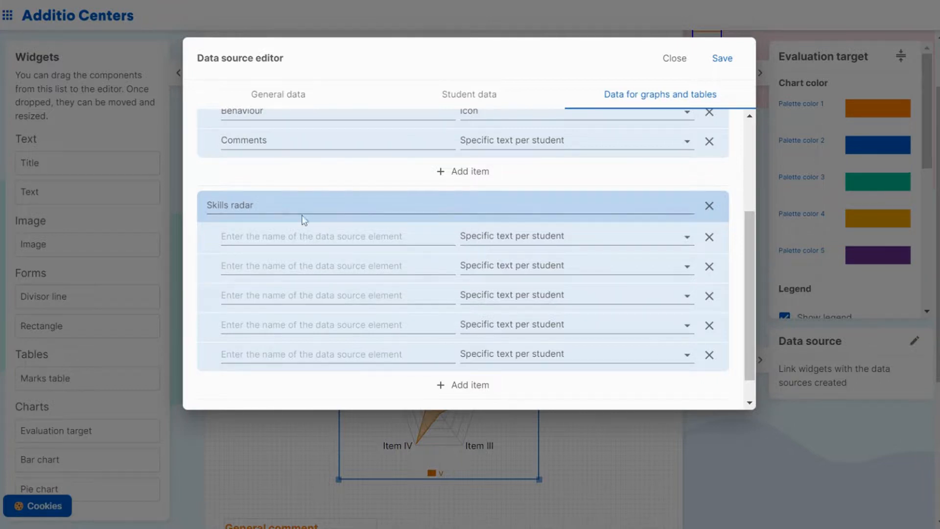
- Name the first four "Skills radar" items CRIT, COLL, CREA and CITZ
{"action": "left_click", "coordinate": [313, 237]}
{"action": "type", "text": "CRIT"}
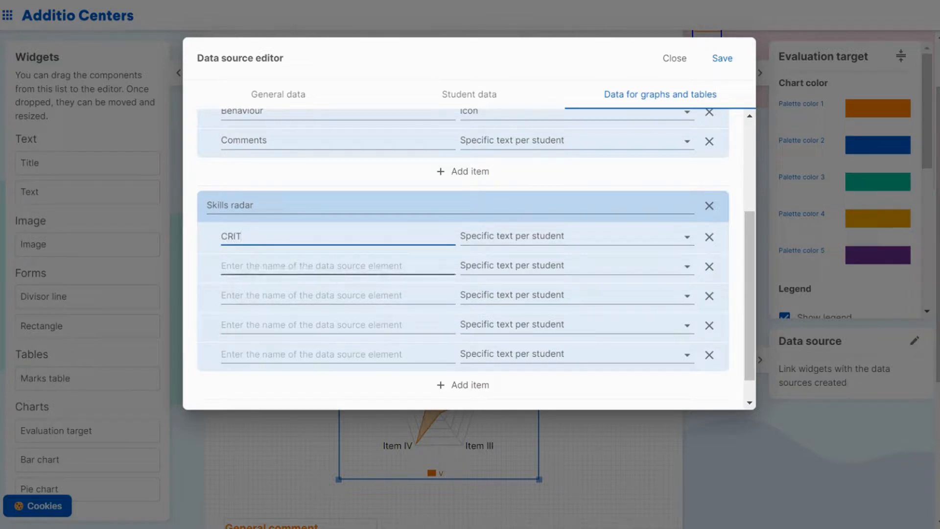
{"action": "left_click", "coordinate": [314, 266]}
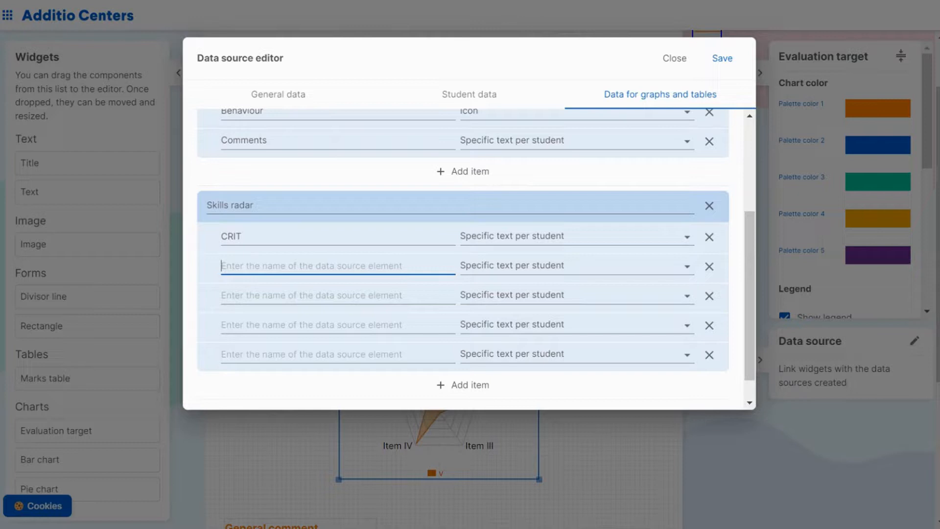
{"action": "type", "text": "COLL"}
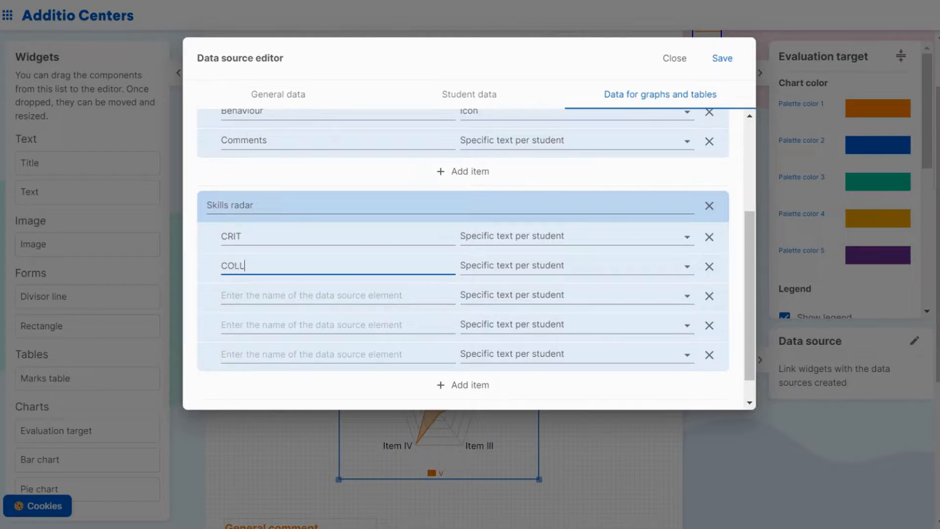
{"action": "left_click", "coordinate": [348, 284]}
{"action": "type", "text": "CREA"}
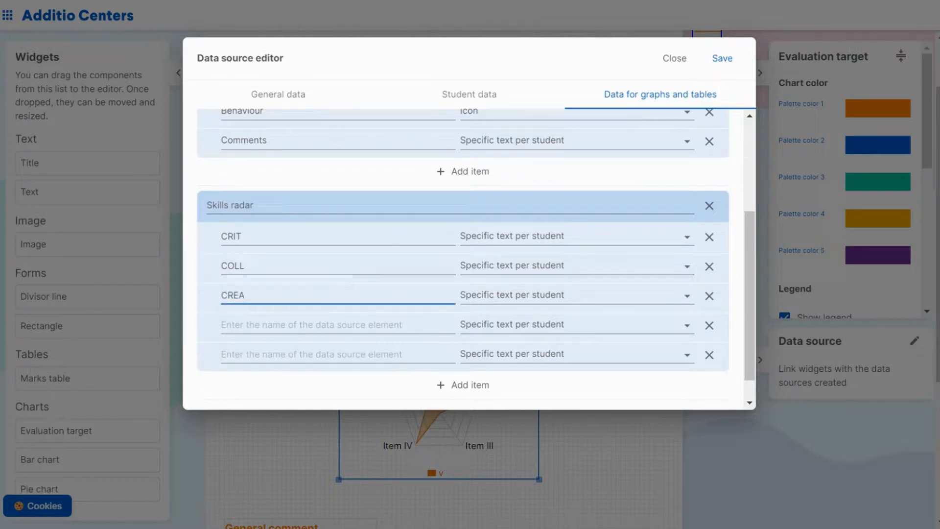
{"action": "left_click", "coordinate": [342, 312]}
{"action": "type", "text": "CITZ"}
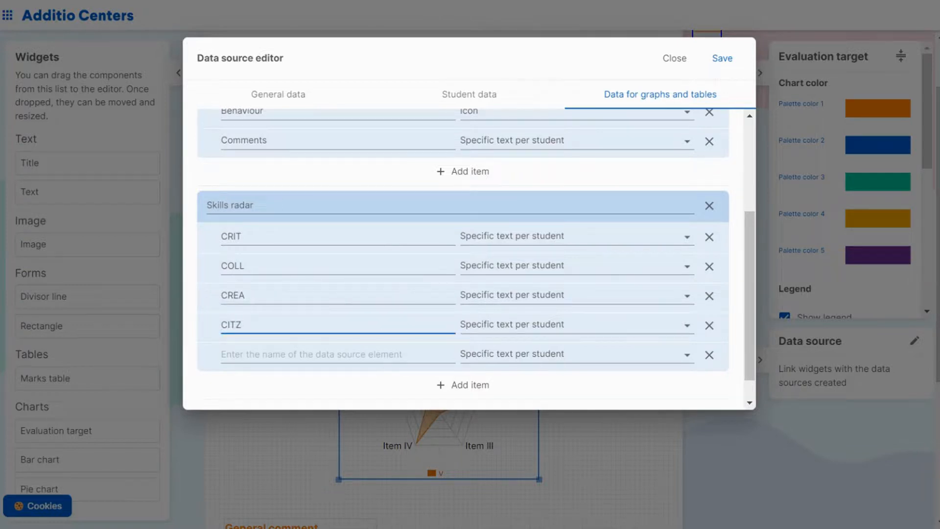
- Name the fifth "Skills radar" item LITE and add a sixth item named LEAD
{"action": "left_click", "coordinate": [338, 353]}
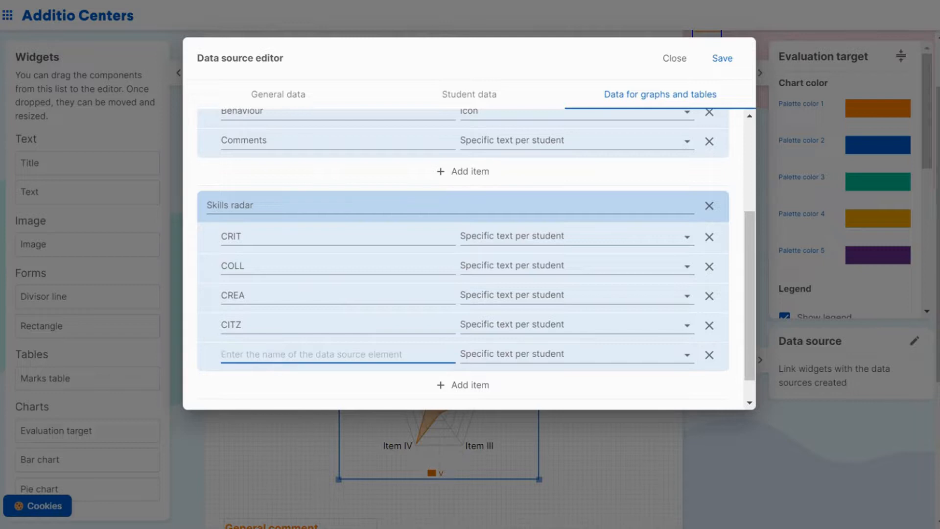
{"action": "type", "text": "LITE"}
{"action": "scroll", "coordinate": [447, 314], "scroll_direction": "down", "scroll_amount": 1}
{"action": "left_click", "coordinate": [469, 356]}
{"action": "left_click", "coordinate": [256, 353]}
{"action": "type", "text": "LEAD"}
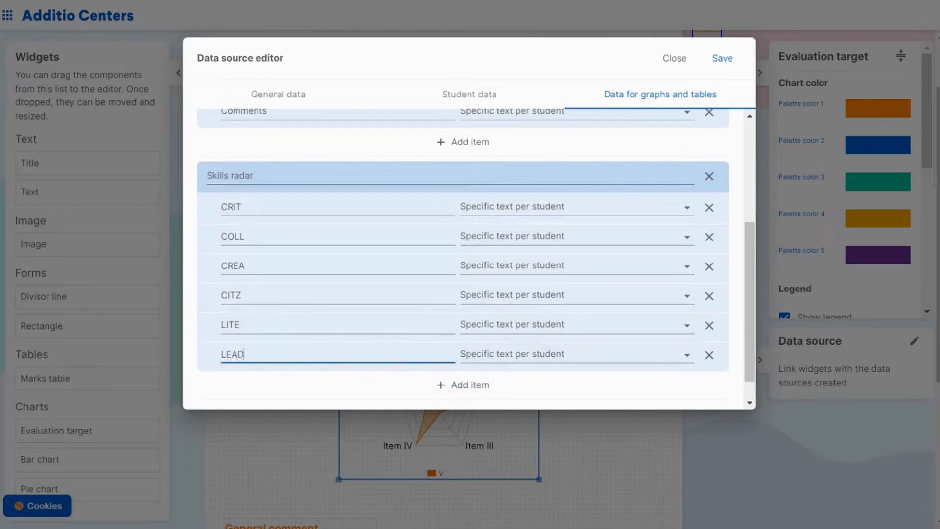
- Set the type of the CRIT, COLL and CREA items in the "Skills radar" group to Number
{"action": "scroll", "coordinate": [508, 277], "scroll_direction": "down", "scroll_amount": 1}
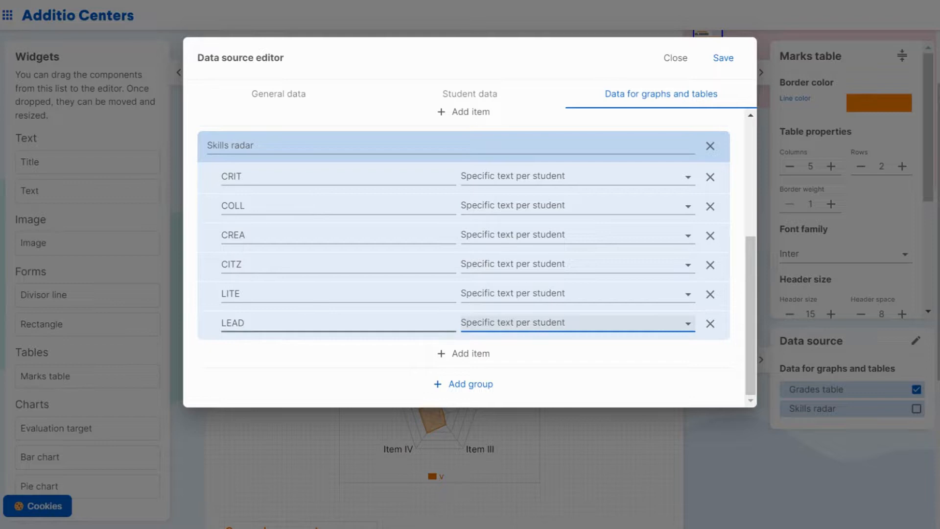
{"action": "left_click", "coordinate": [607, 181]}
{"action": "left_click", "coordinate": [529, 240]}
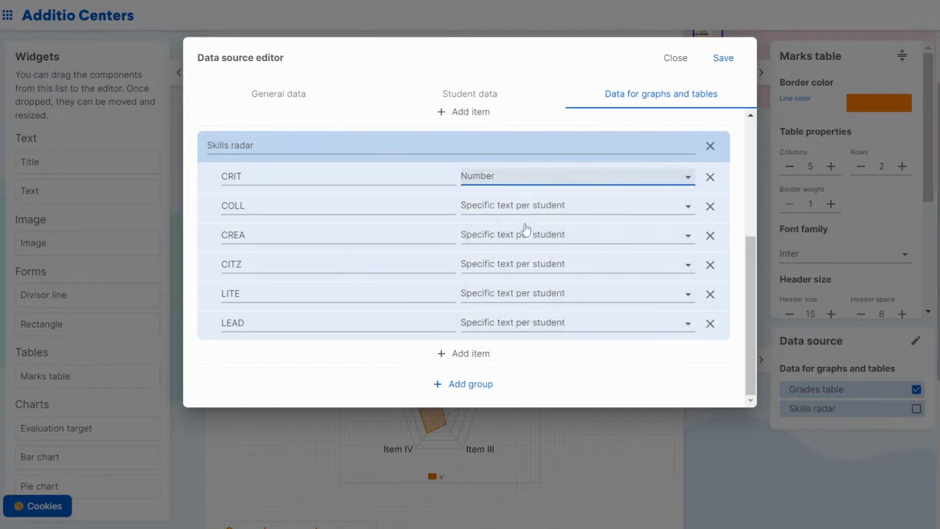
{"action": "left_click", "coordinate": [529, 210]}
{"action": "left_click", "coordinate": [491, 270]}
{"action": "left_click", "coordinate": [489, 235]}
{"action": "left_click", "coordinate": [496, 294]}
- Set the type of the CITZ, LITE and LEAD items to Number and save the data source
{"action": "left_click", "coordinate": [499, 275]}
{"action": "left_click", "coordinate": [504, 329]}
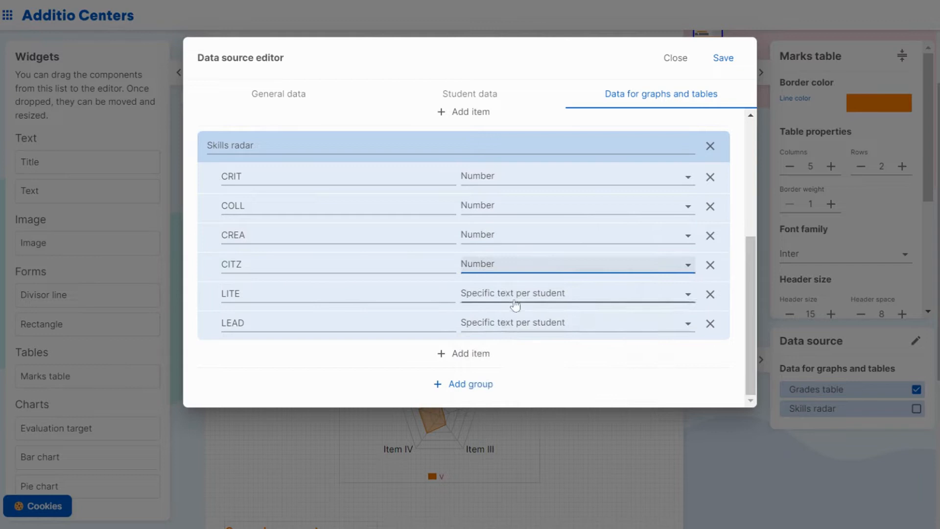
{"action": "left_click", "coordinate": [514, 300]}
{"action": "left_click", "coordinate": [516, 358]}
{"action": "left_click", "coordinate": [516, 327]}
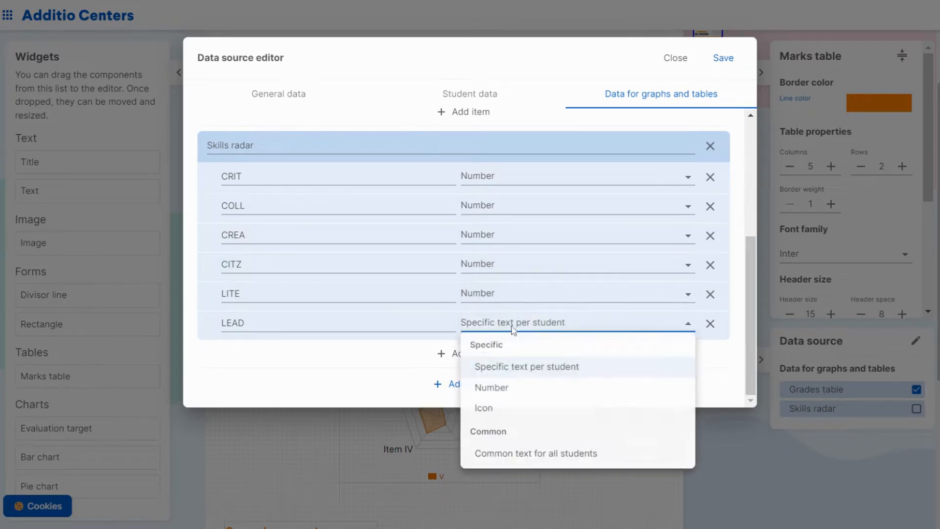
{"action": "left_click", "coordinate": [516, 387]}
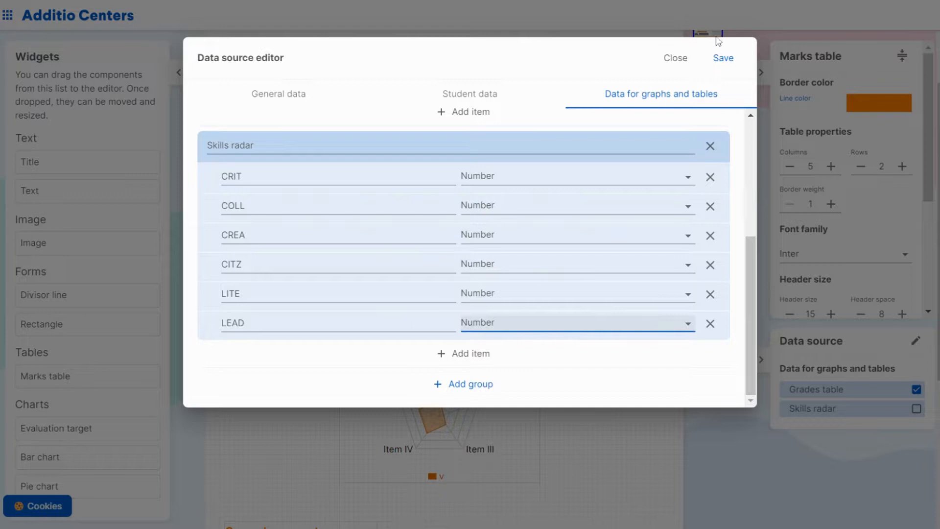
{"action": "left_click", "coordinate": [723, 62]}
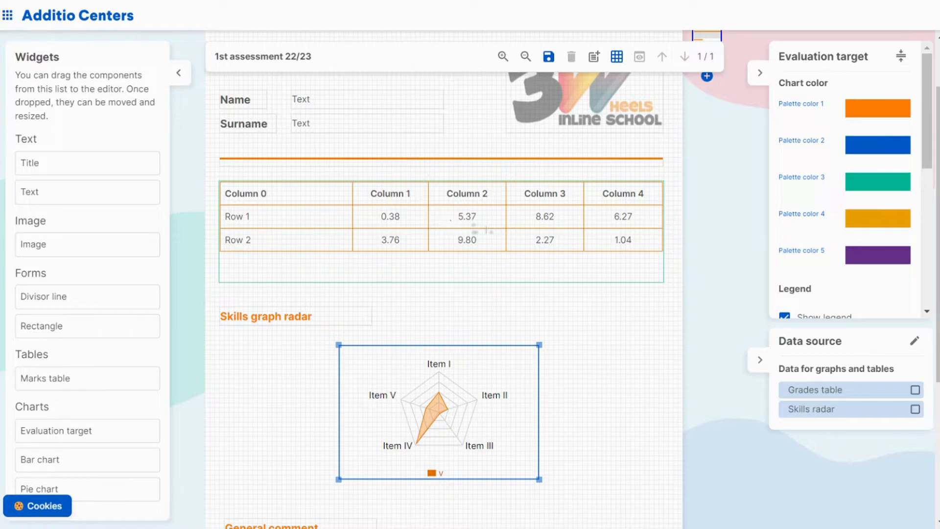
- Link the text fields under Personalised comment and General comment to their matching items in the Comments data group
{"action": "scroll", "coordinate": [485, 240], "scroll_direction": "down", "scroll_amount": 5}
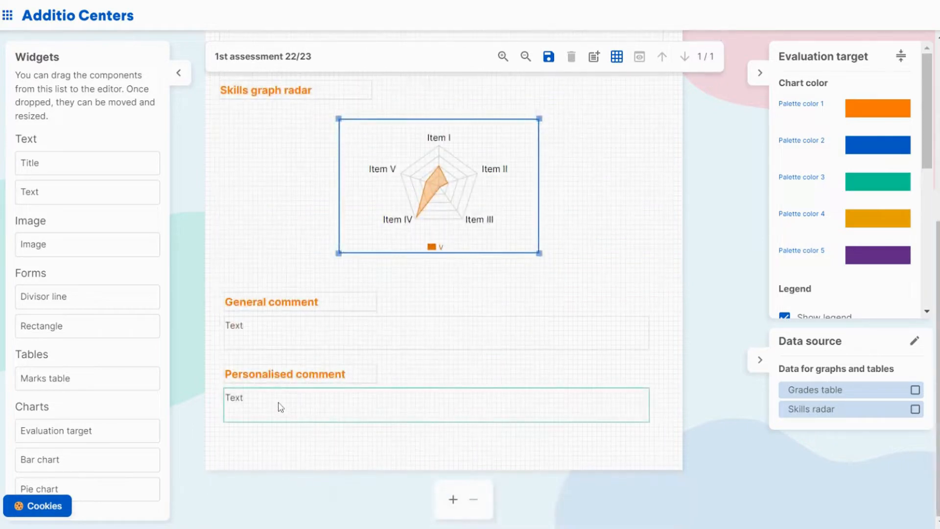
{"action": "left_click", "coordinate": [280, 407]}
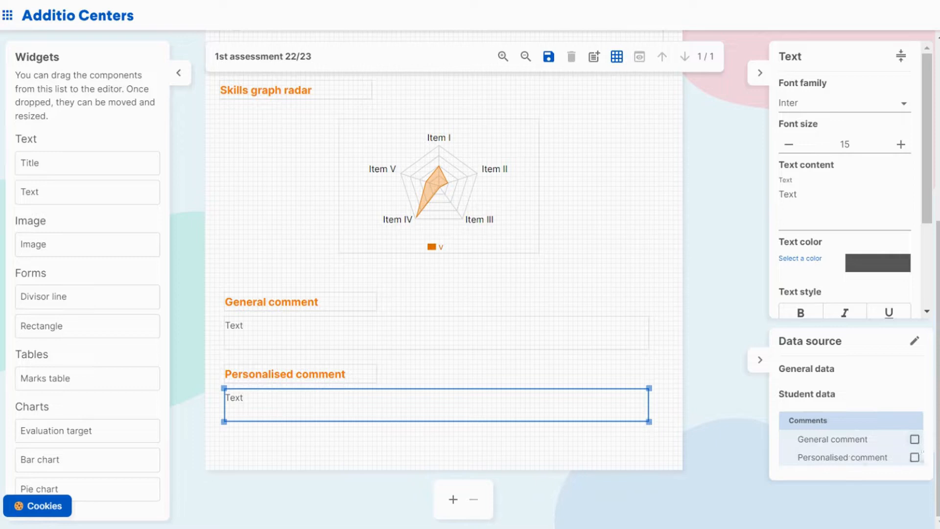
{"action": "left_click", "coordinate": [914, 457]}
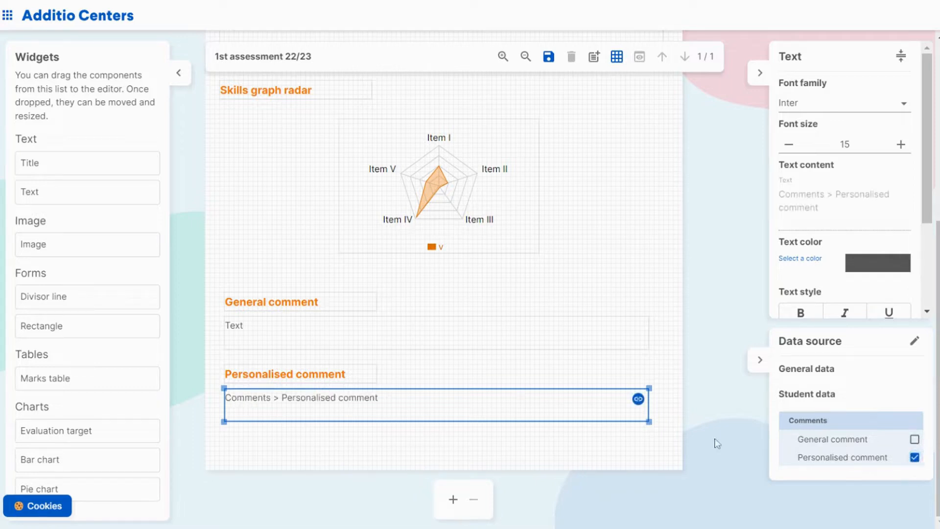
{"action": "left_click", "coordinate": [314, 342]}
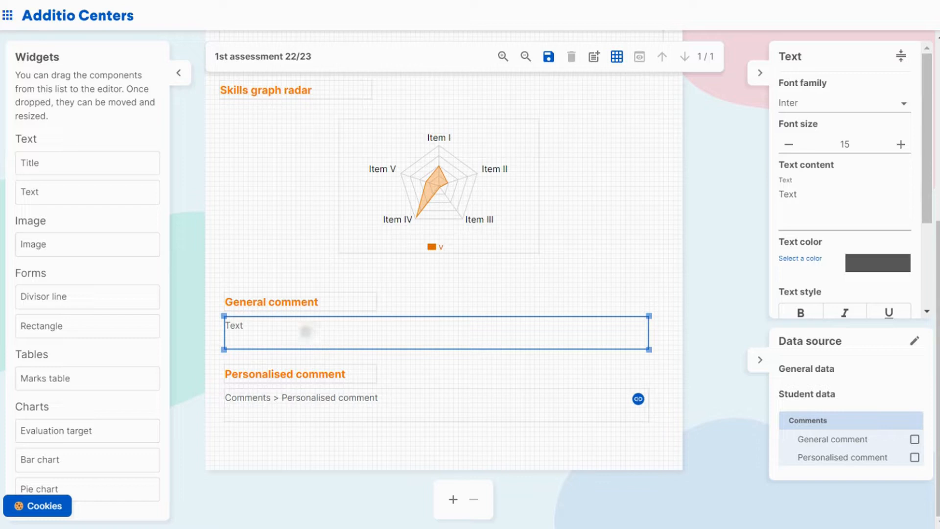
{"action": "left_click", "coordinate": [915, 440]}
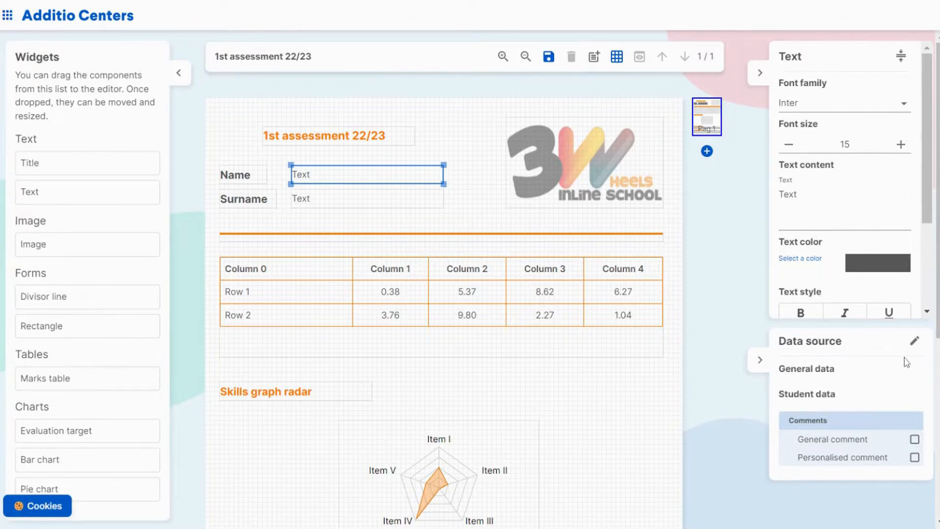
- Enable Surname and Name as predefined student data in the data source and save it
{"action": "left_click", "coordinate": [915, 341]}
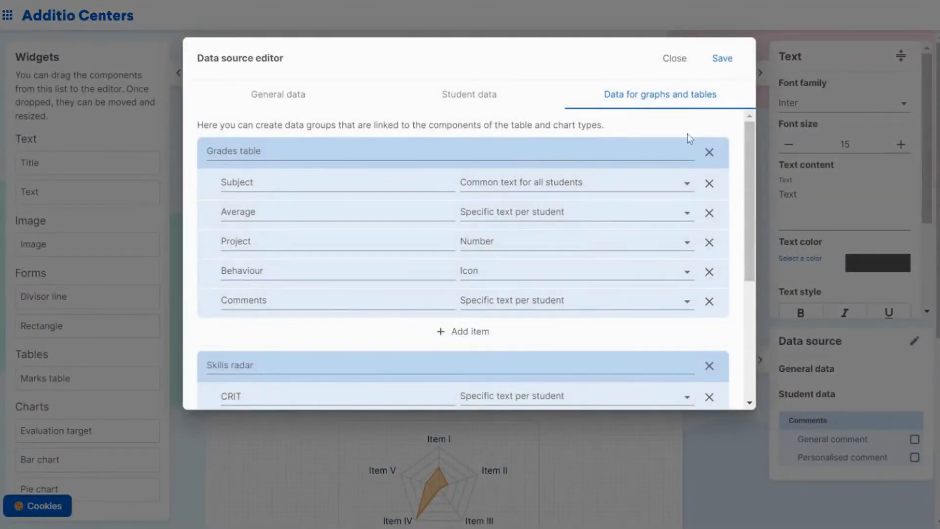
{"action": "left_click", "coordinate": [497, 99]}
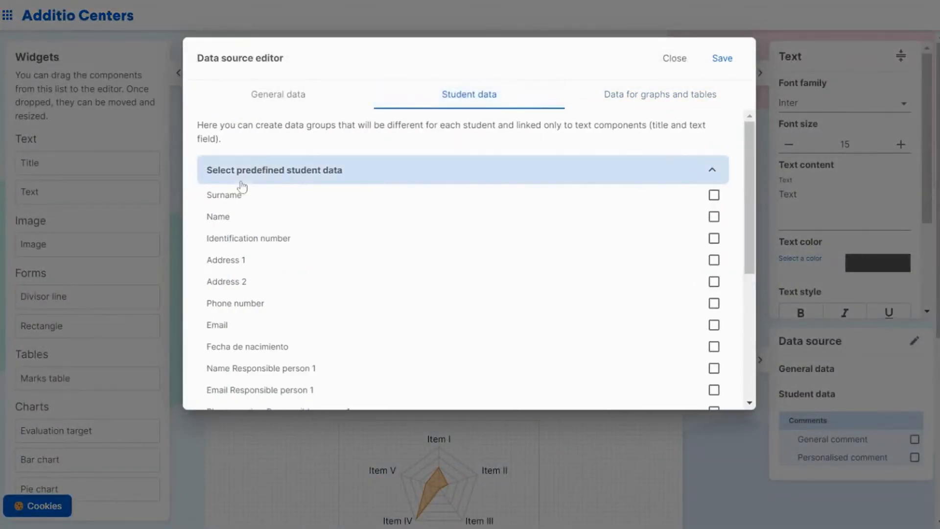
{"action": "left_click", "coordinate": [714, 195]}
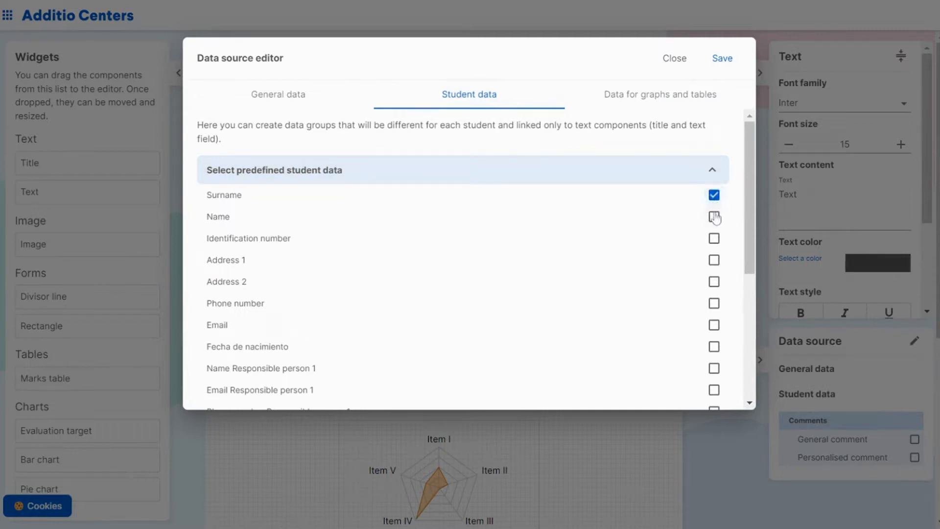
{"action": "left_click", "coordinate": [718, 217]}
{"action": "left_click", "coordinate": [721, 61]}
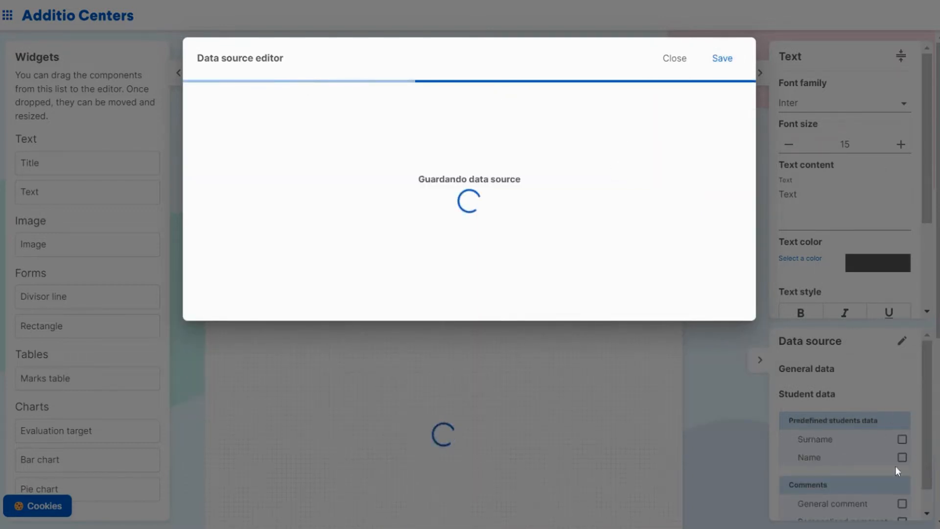
- Link the text fields beside Name and Surname to the matching predefined student data
{"action": "scroll", "coordinate": [901, 450], "scroll_direction": "down", "scroll_amount": 1}
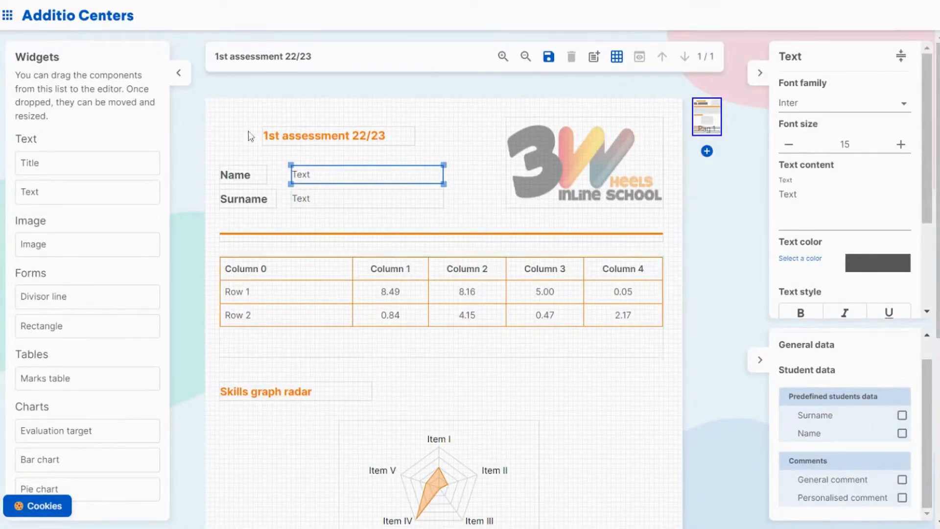
{"action": "left_click", "coordinate": [902, 433]}
{"action": "left_click", "coordinate": [387, 199]}
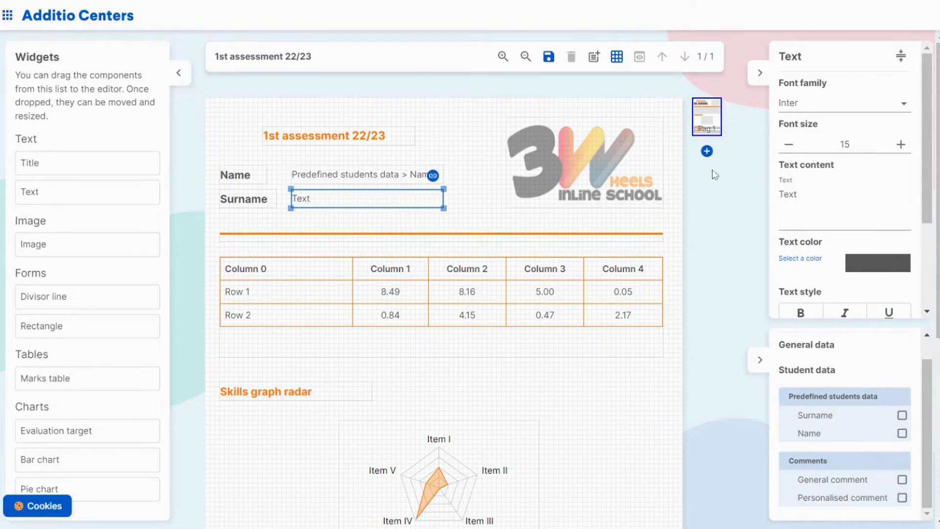
{"action": "left_click", "coordinate": [902, 415]}
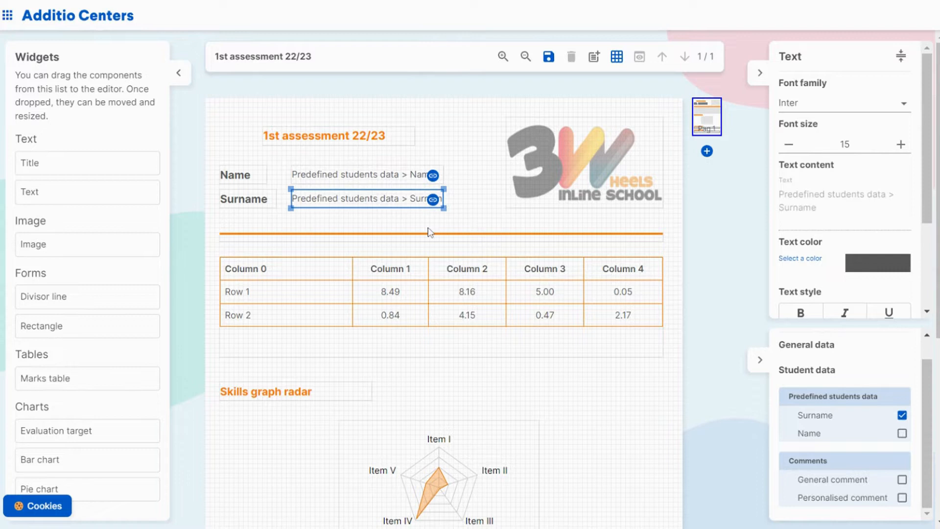
{"action": "scroll", "coordinate": [413, 225], "scroll_direction": "down", "scroll_amount": 6}
{"action": "scroll", "coordinate": [391, 225], "scroll_direction": "up", "scroll_amount": 3}
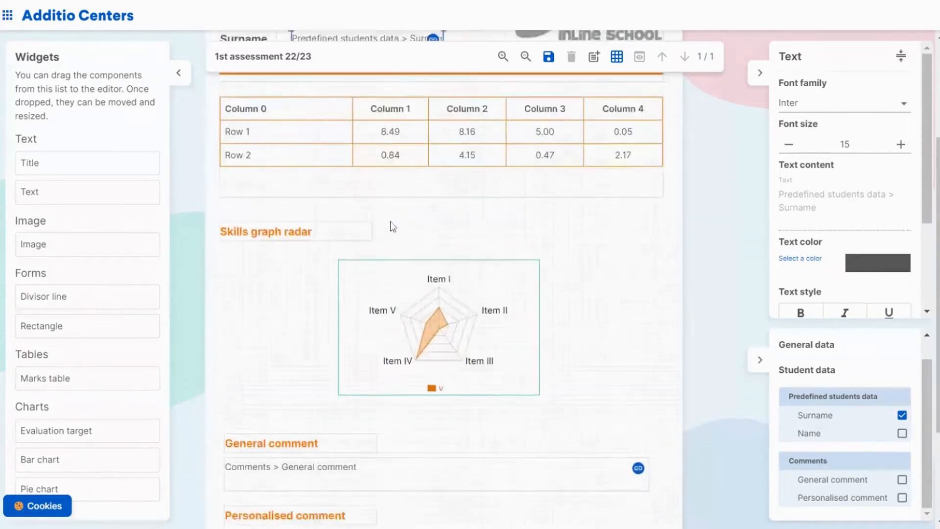
{"action": "scroll", "coordinate": [406, 157], "scroll_direction": "up", "scroll_amount": 3}
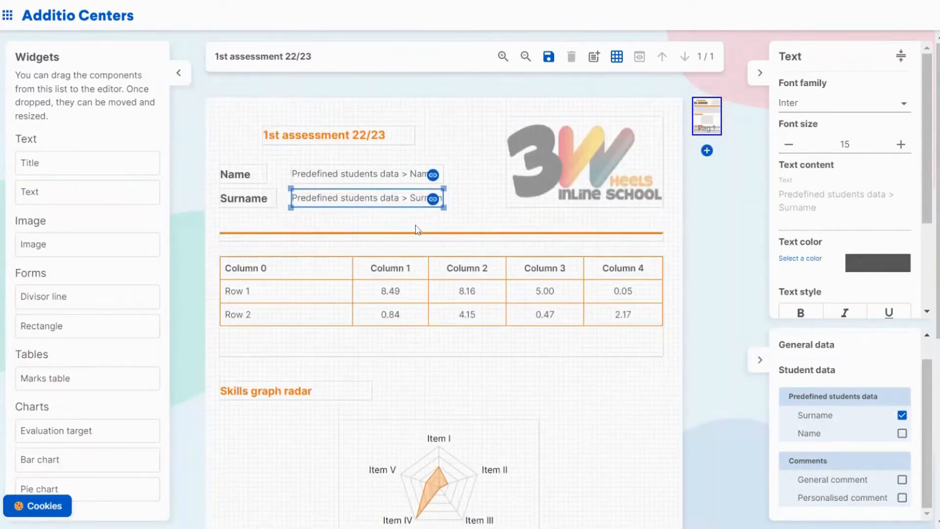
{"action": "scroll", "coordinate": [418, 229], "scroll_direction": "down", "scroll_amount": 2}
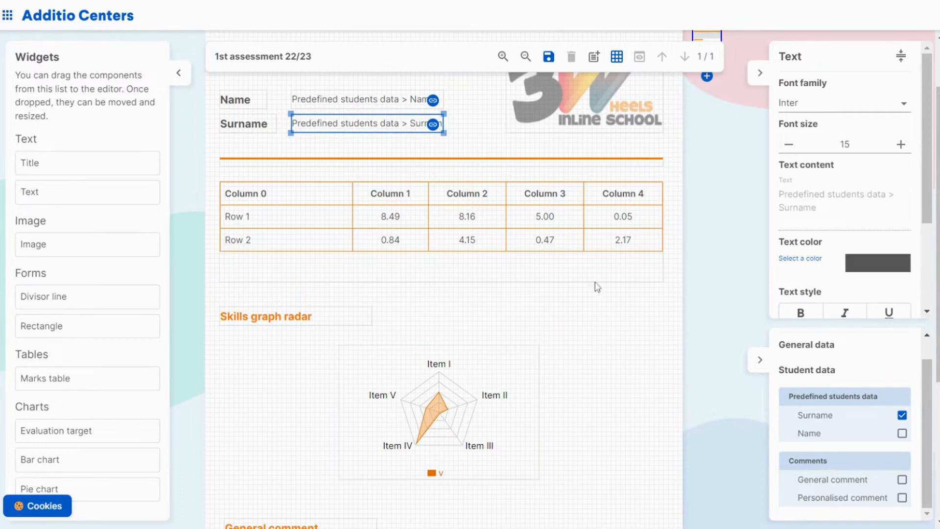
- Link the marks table to the Grades table data group and set its dataset linking to Columns
{"action": "left_click", "coordinate": [545, 213]}
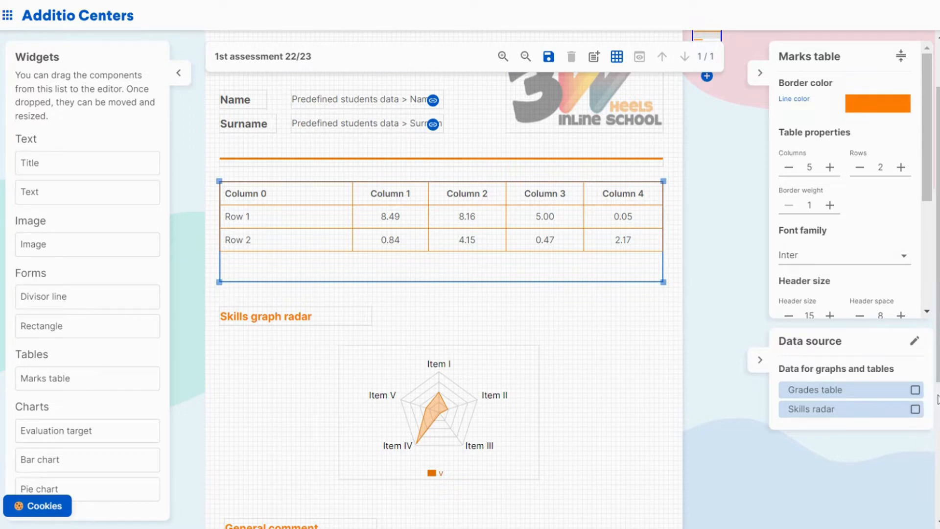
{"action": "left_click", "coordinate": [916, 391]}
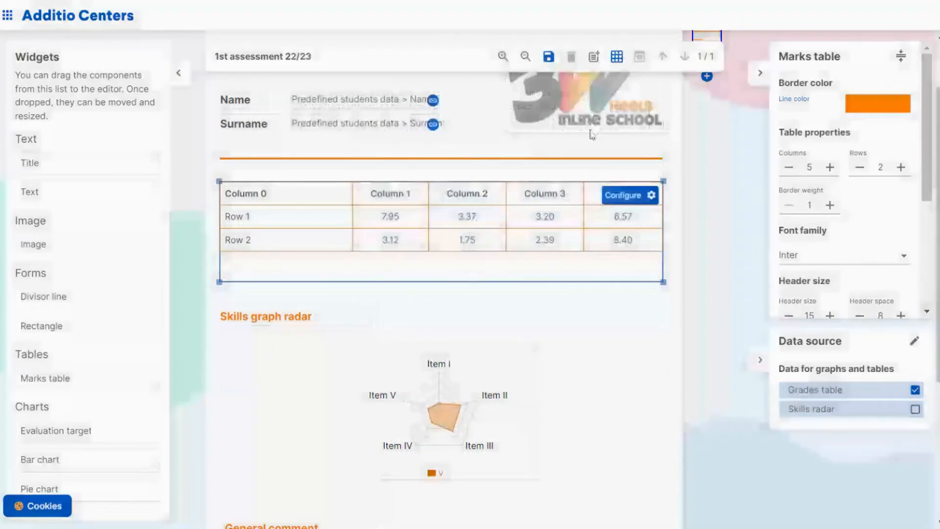
{"action": "left_click", "coordinate": [625, 195]}
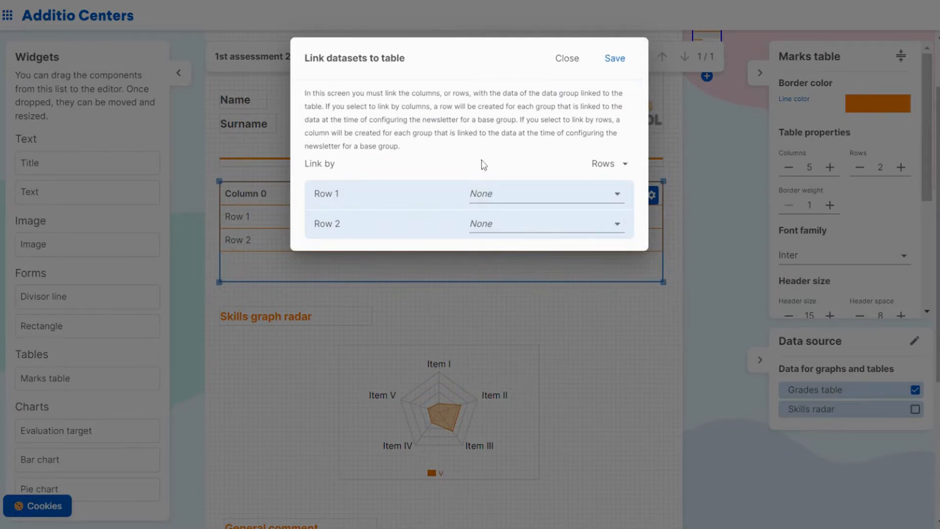
{"action": "left_click", "coordinate": [622, 166]}
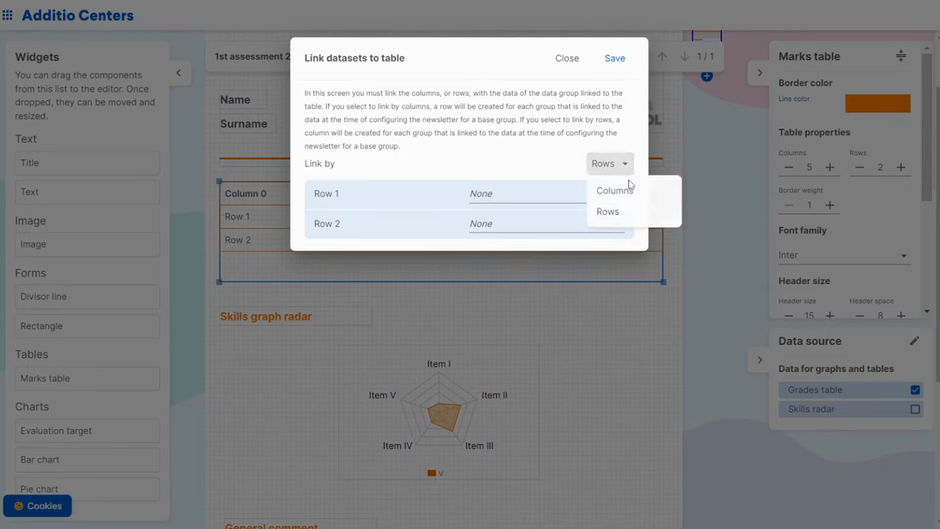
{"action": "left_click", "coordinate": [624, 191]}
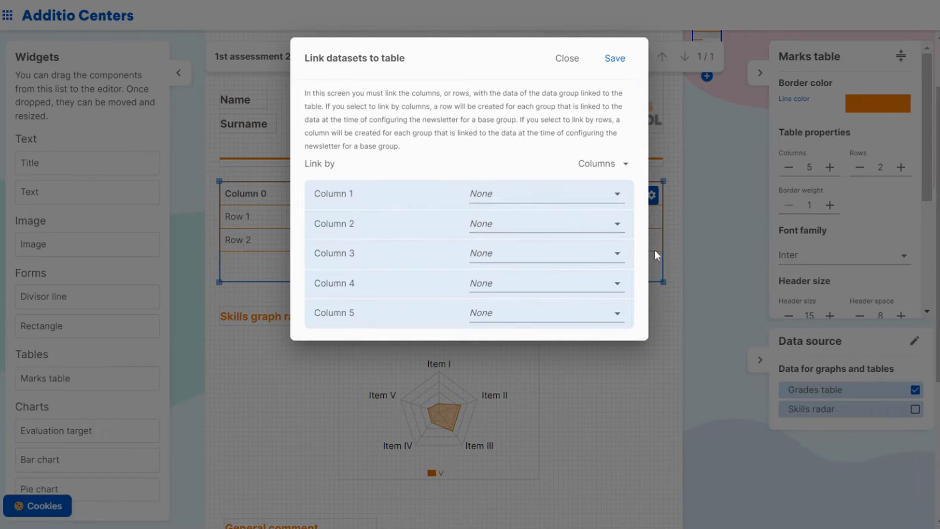
- Map table columns 1 to 5 to Subject, Average, Project, Behaviour and Comments respectively, and save the dataset links
{"action": "left_click", "coordinate": [494, 201]}
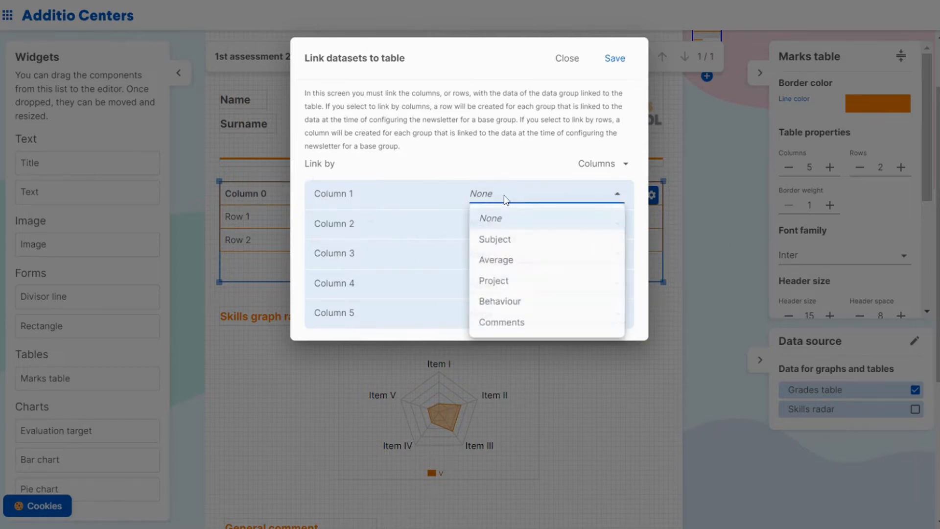
{"action": "left_click", "coordinate": [519, 247]}
{"action": "left_click", "coordinate": [529, 224]}
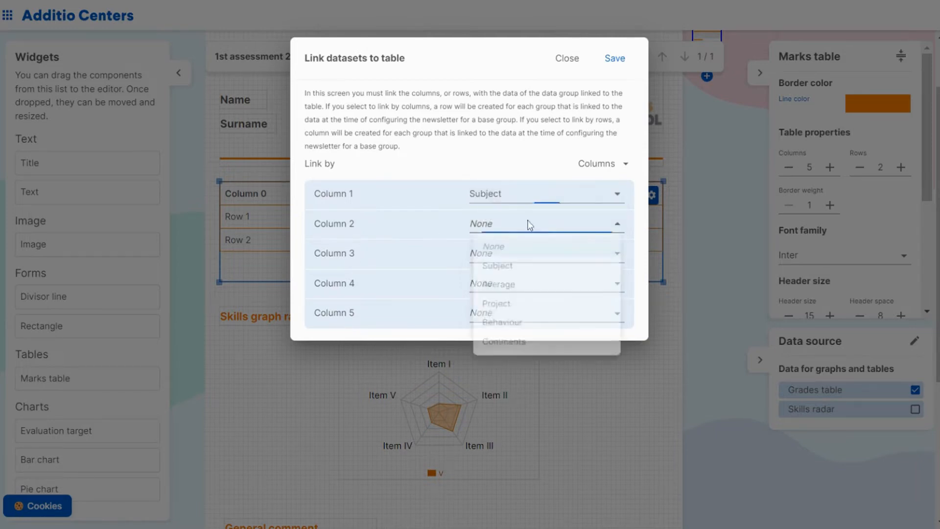
{"action": "left_click", "coordinate": [512, 294]}
{"action": "left_click", "coordinate": [498, 255]}
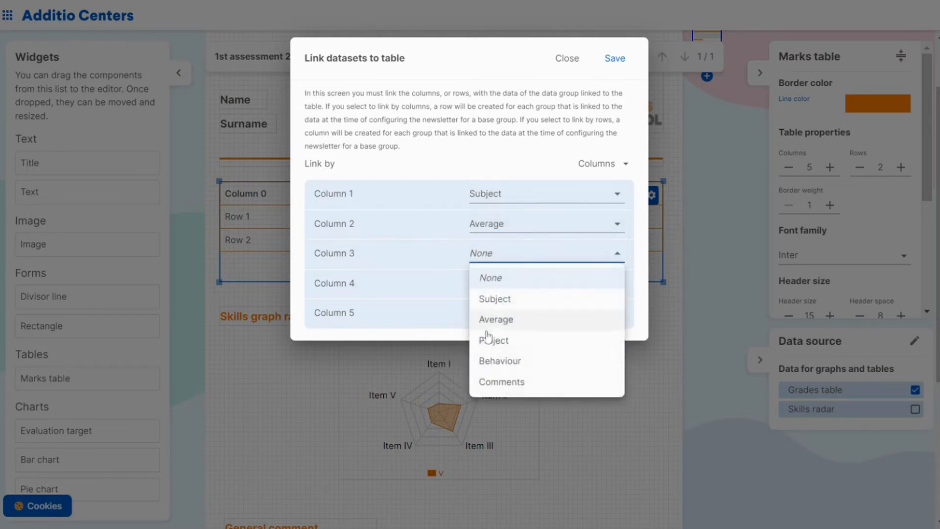
{"action": "left_click", "coordinate": [529, 339]}
{"action": "left_click", "coordinate": [508, 293]}
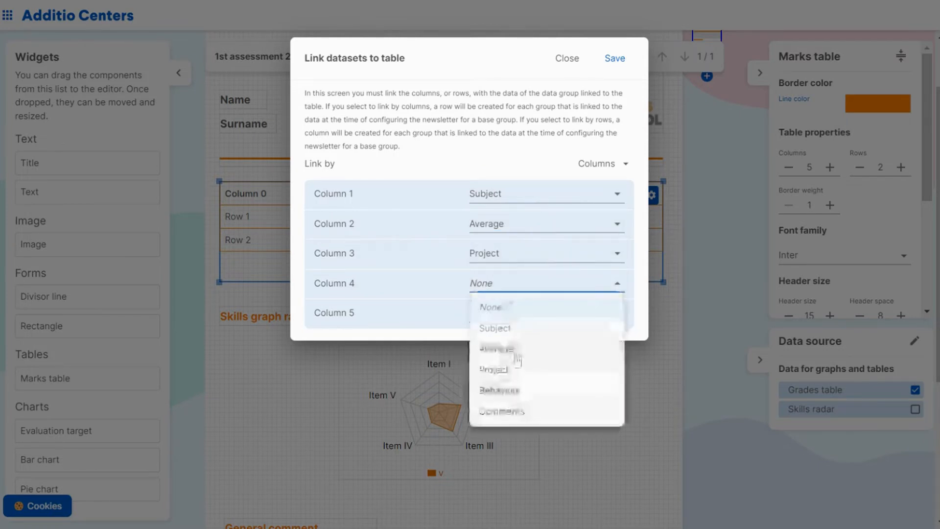
{"action": "left_click", "coordinate": [527, 390]}
{"action": "left_click", "coordinate": [505, 324]}
{"action": "left_click", "coordinate": [512, 442]}
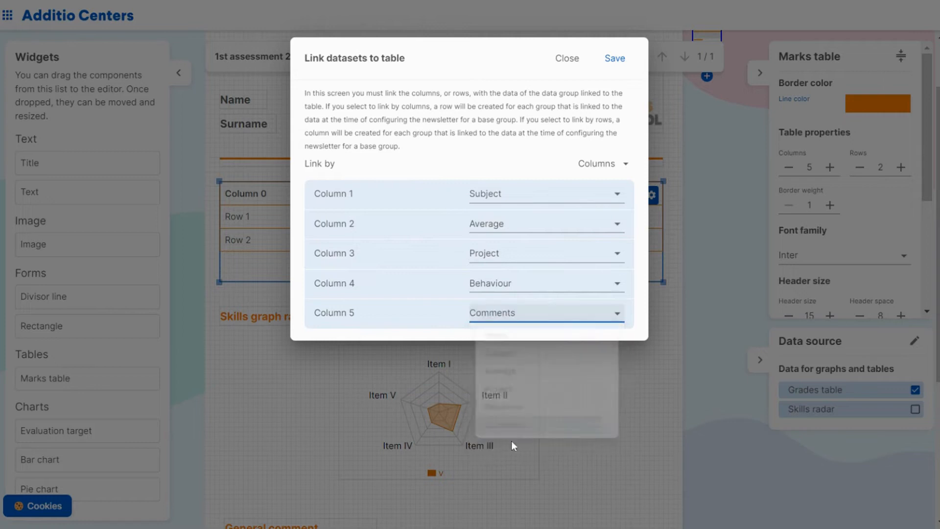
{"action": "left_click", "coordinate": [616, 62]}
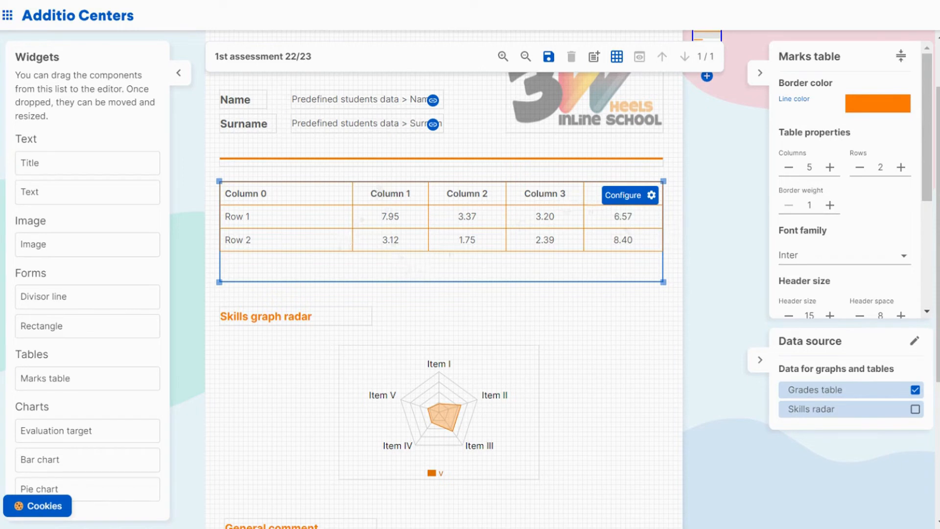
- Link the chart under Skills graph radar to the Skills radar data group and save the report template
{"action": "scroll", "coordinate": [657, 277], "scroll_direction": "down", "scroll_amount": 3}
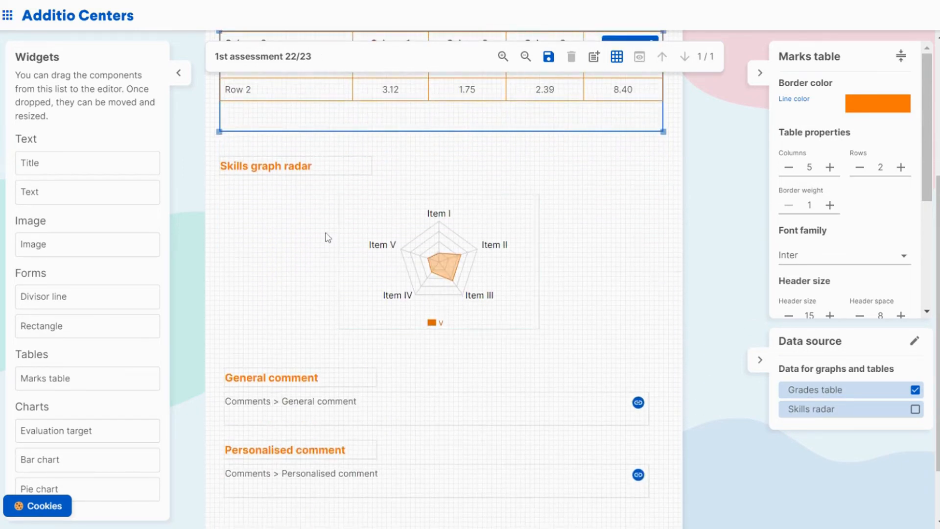
{"action": "left_click", "coordinate": [479, 250]}
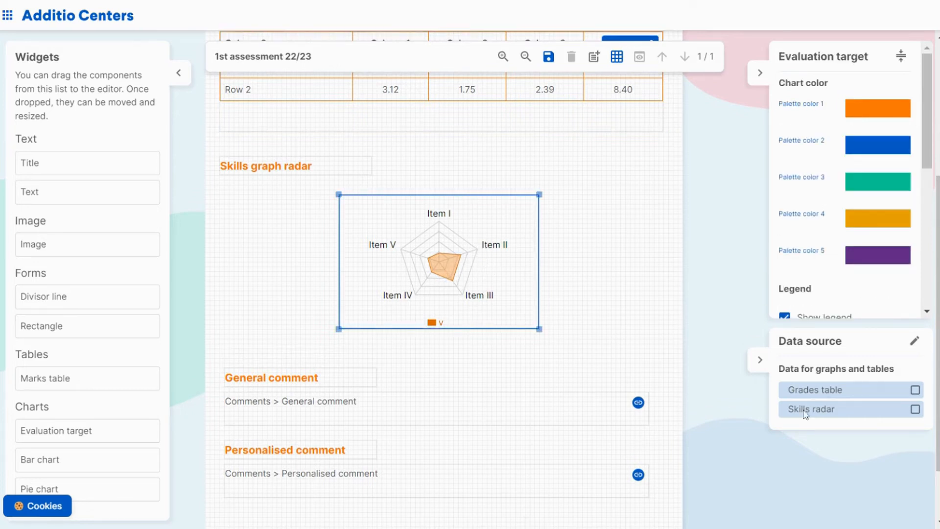
{"action": "left_click", "coordinate": [916, 409]}
{"action": "left_click", "coordinate": [550, 57]}
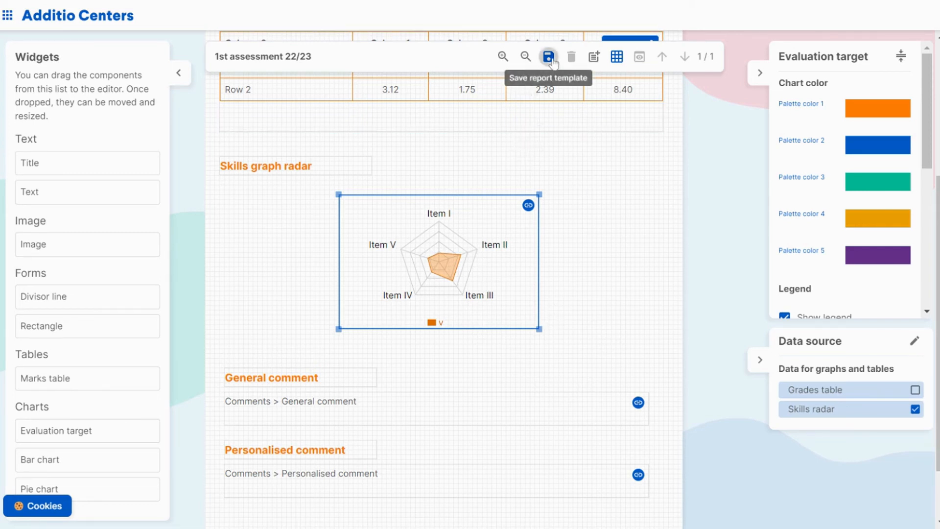